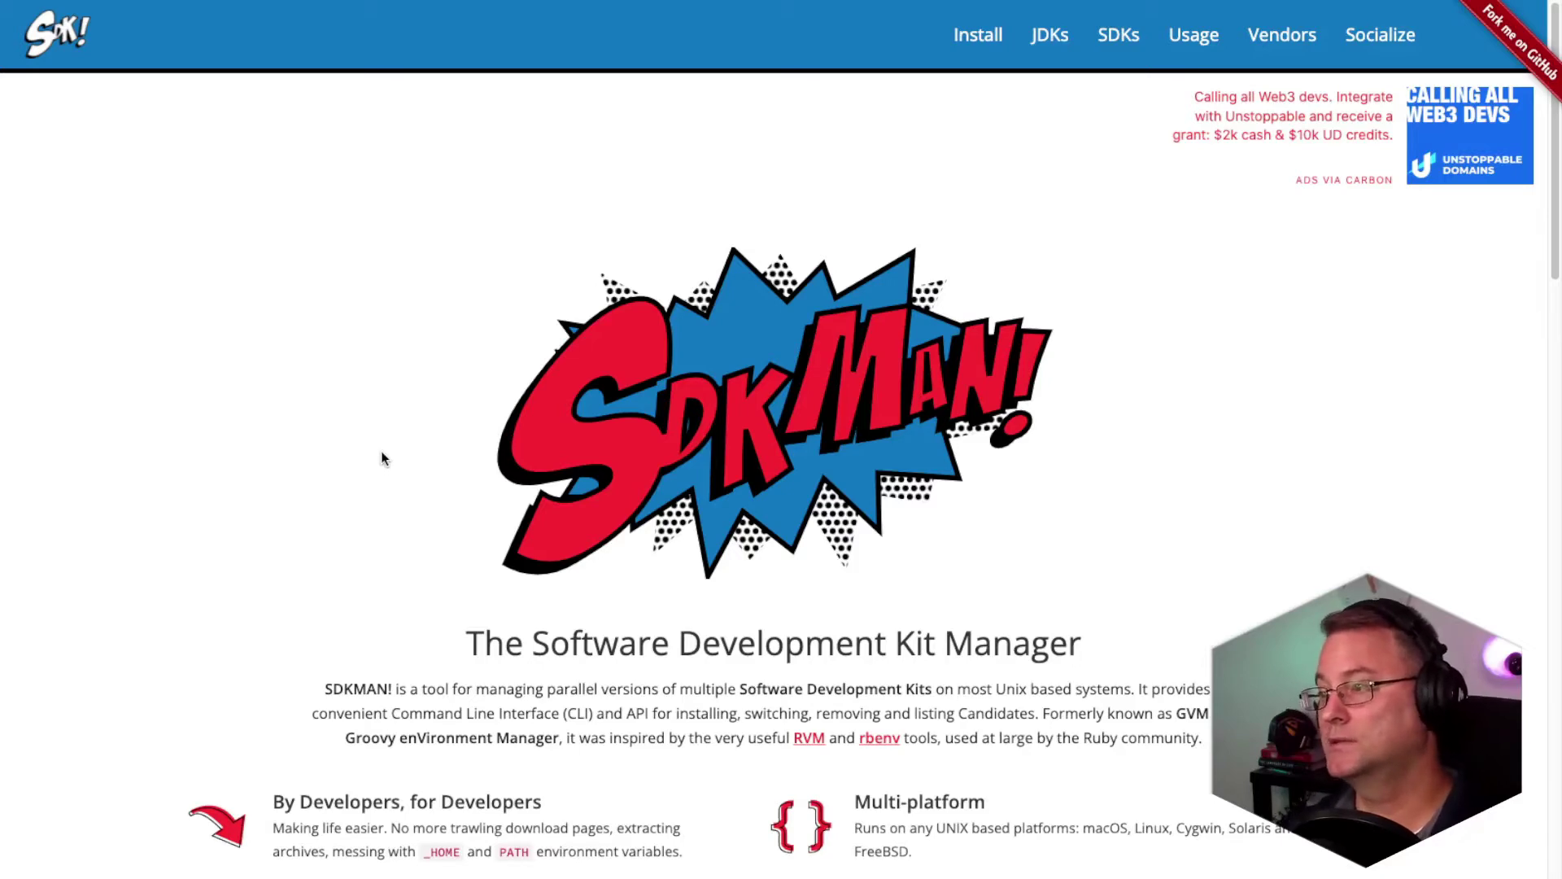
scroll(382, 457, down, 3)
scroll(382, 458, down, 3)
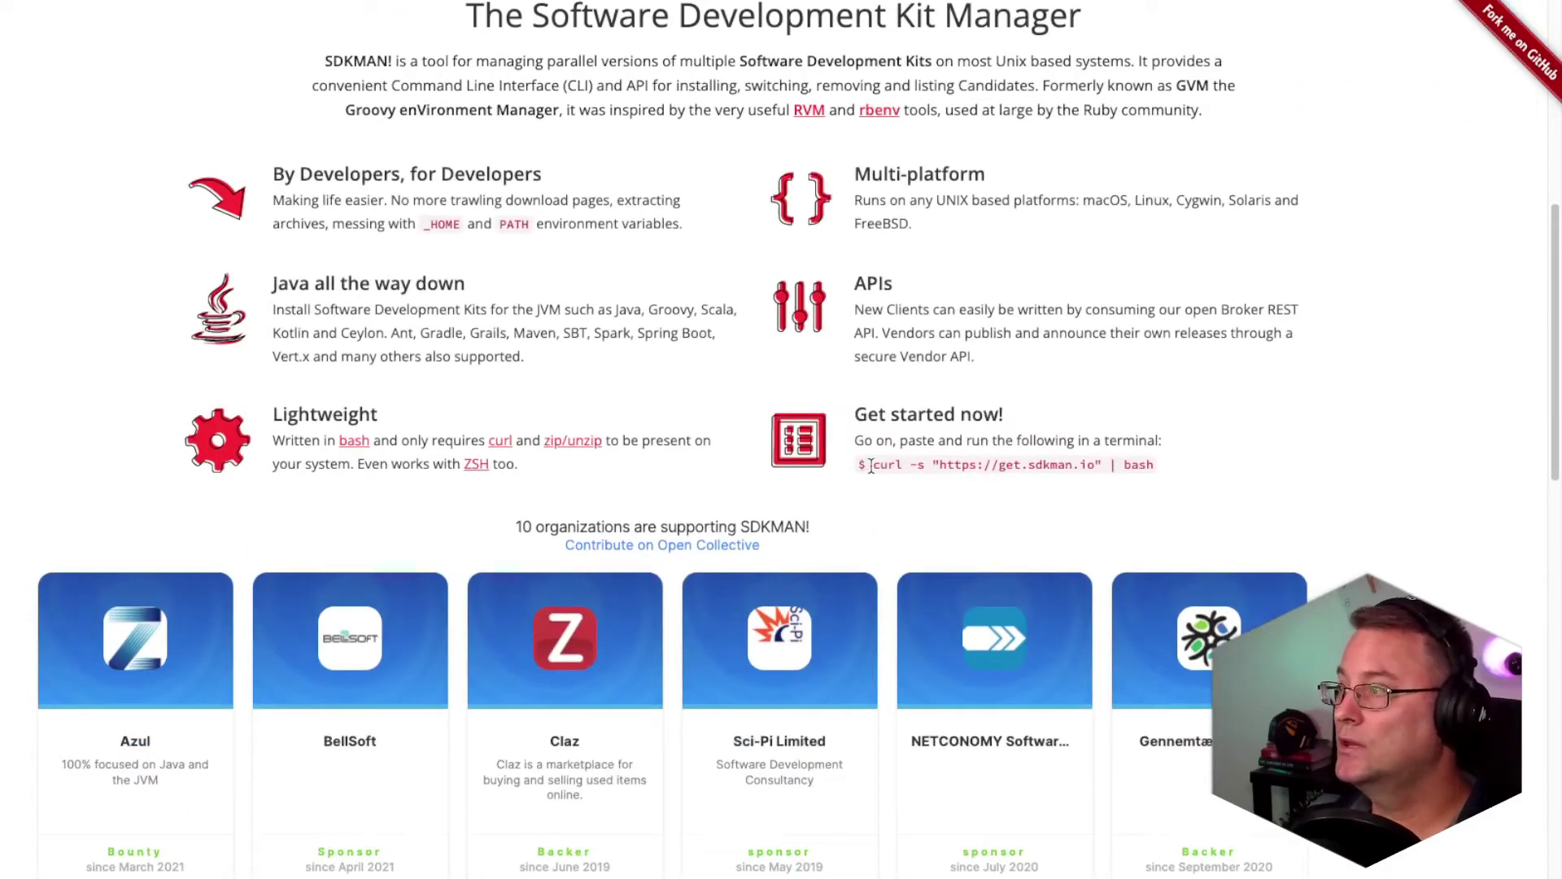
- Copy the curl install command from the SDKMAN site, then return to Terminal
drag(870, 466, 1154, 476)
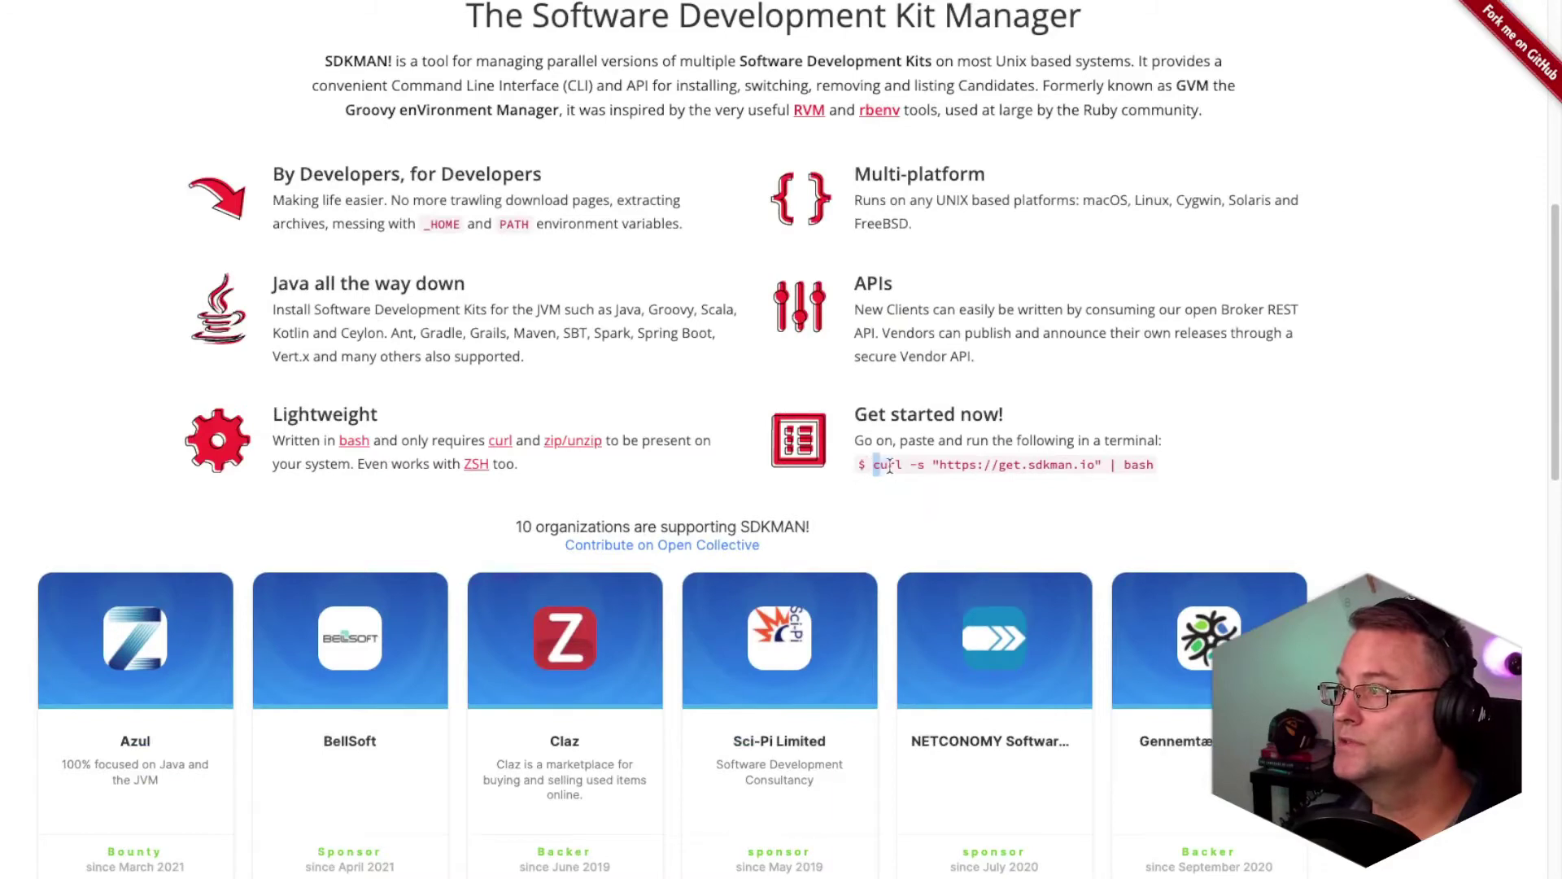
right_click(1153, 476)
click(747, 510)
click(155, 116)
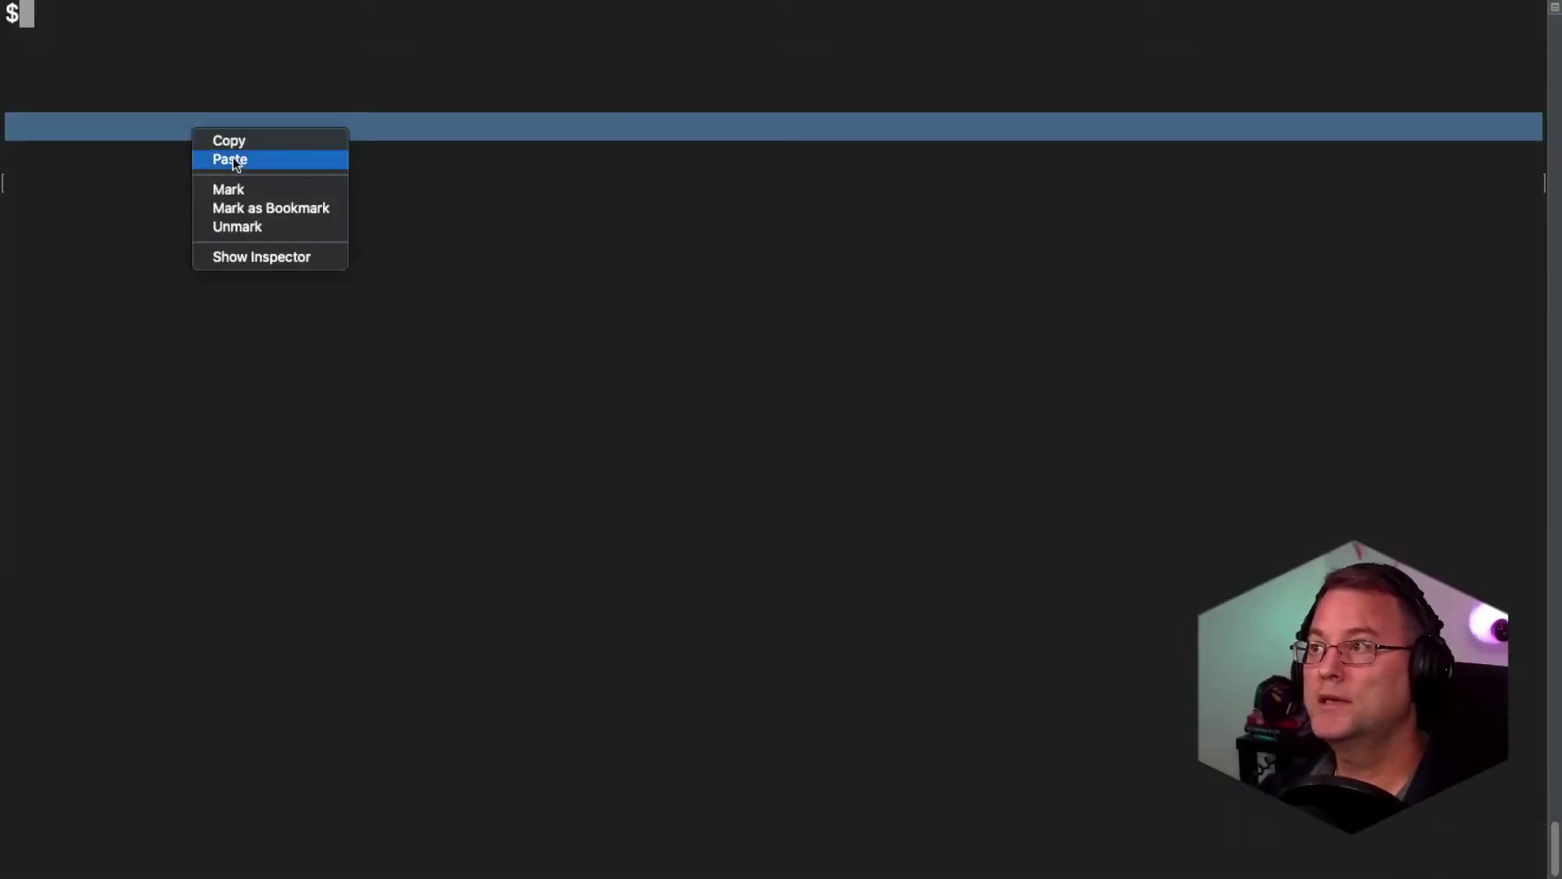
- Run the pasted curl installer, load SDKMAN with its source command, and clear the screen
click(232, 159)
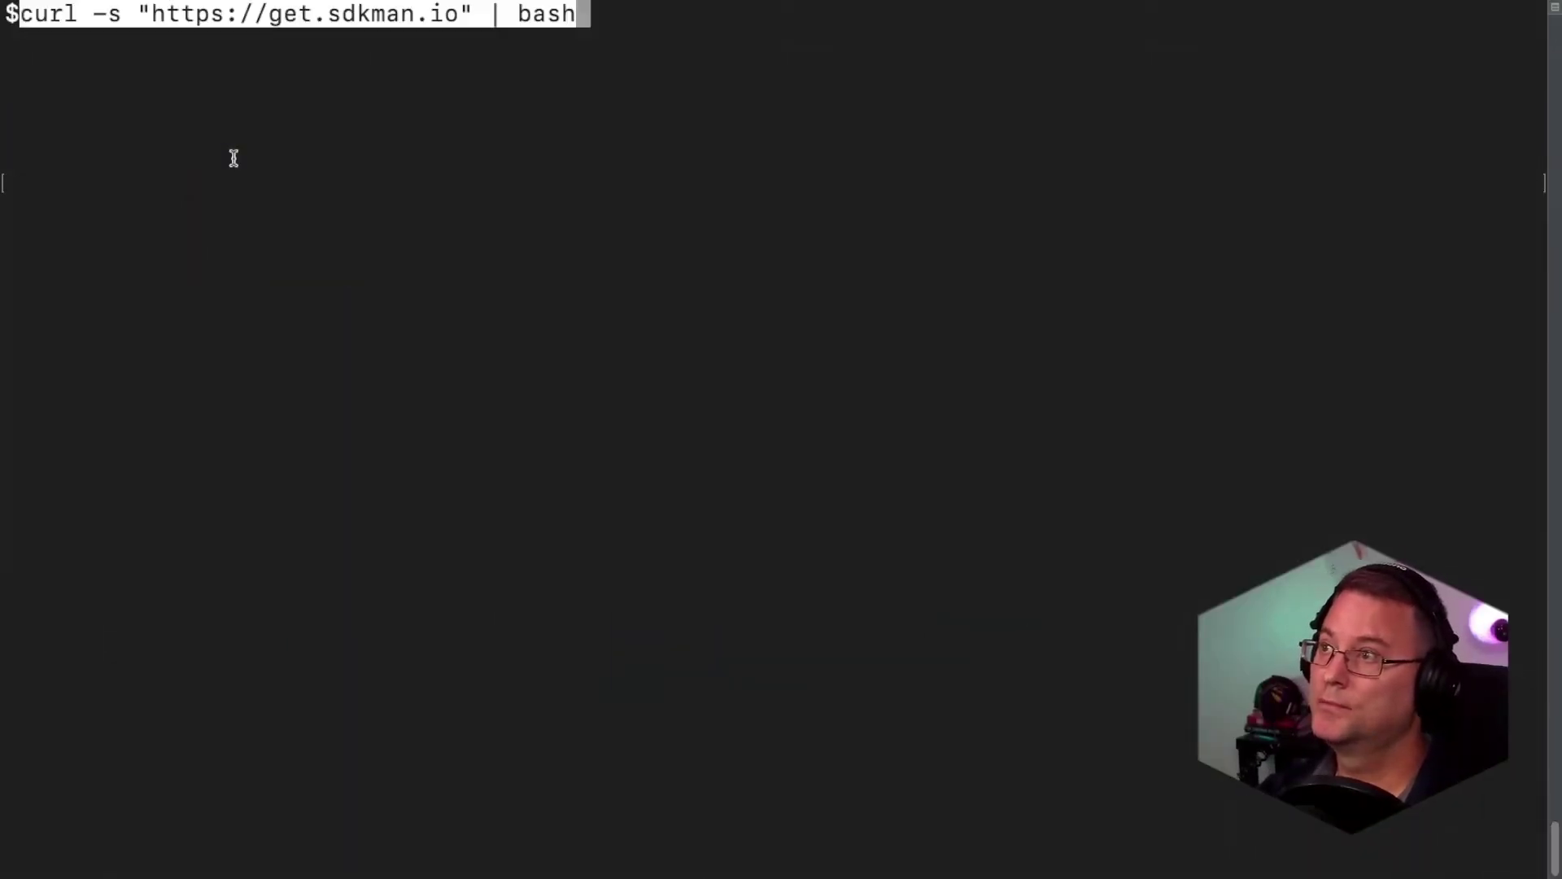
key(Return)
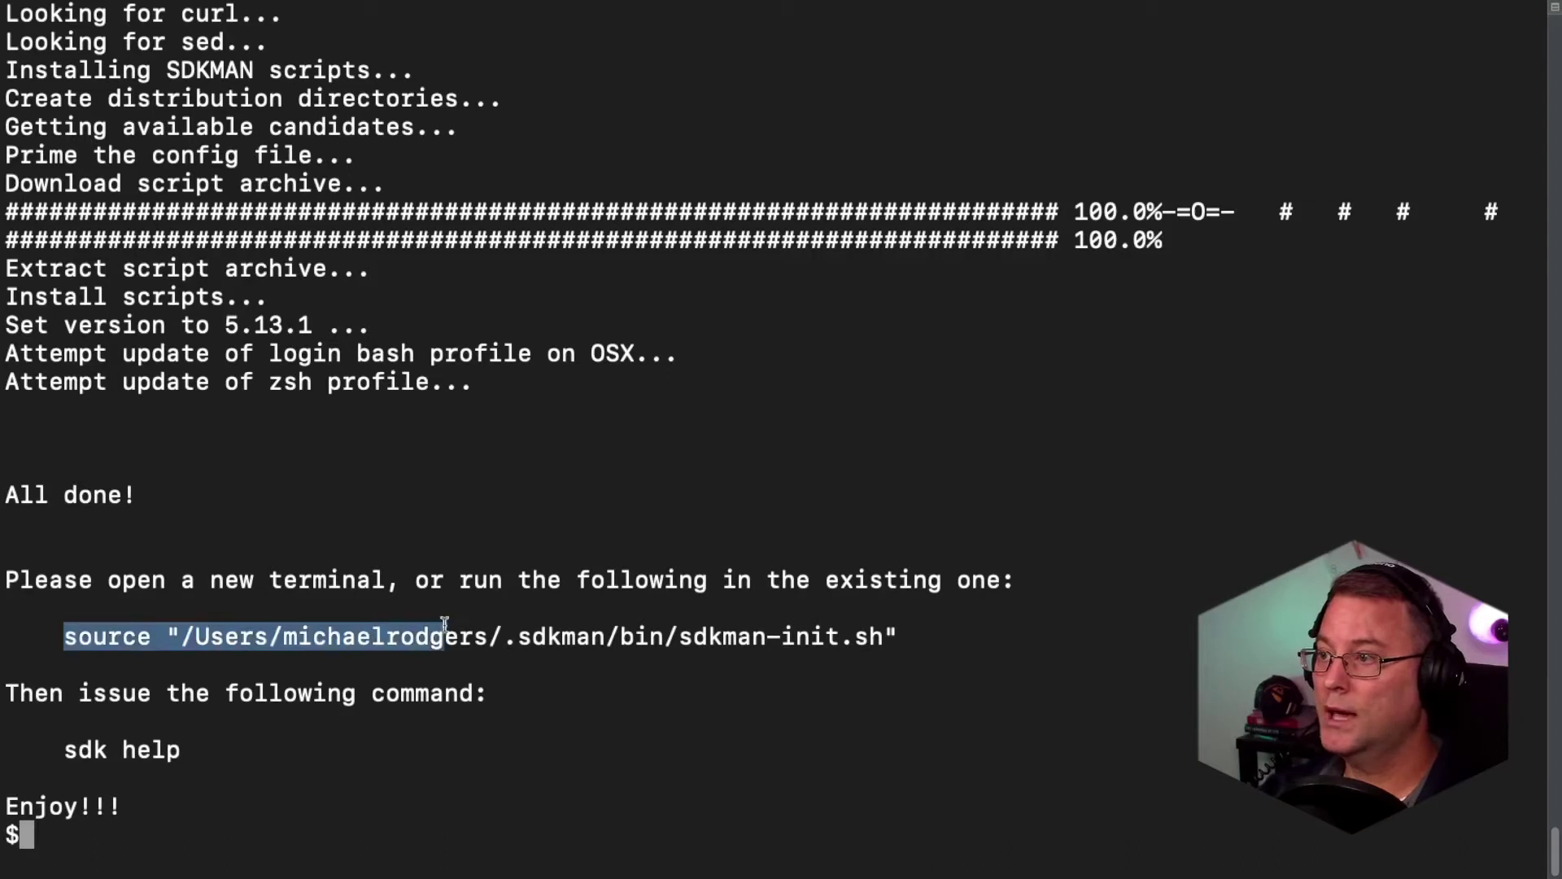
drag(67, 639, 897, 629)
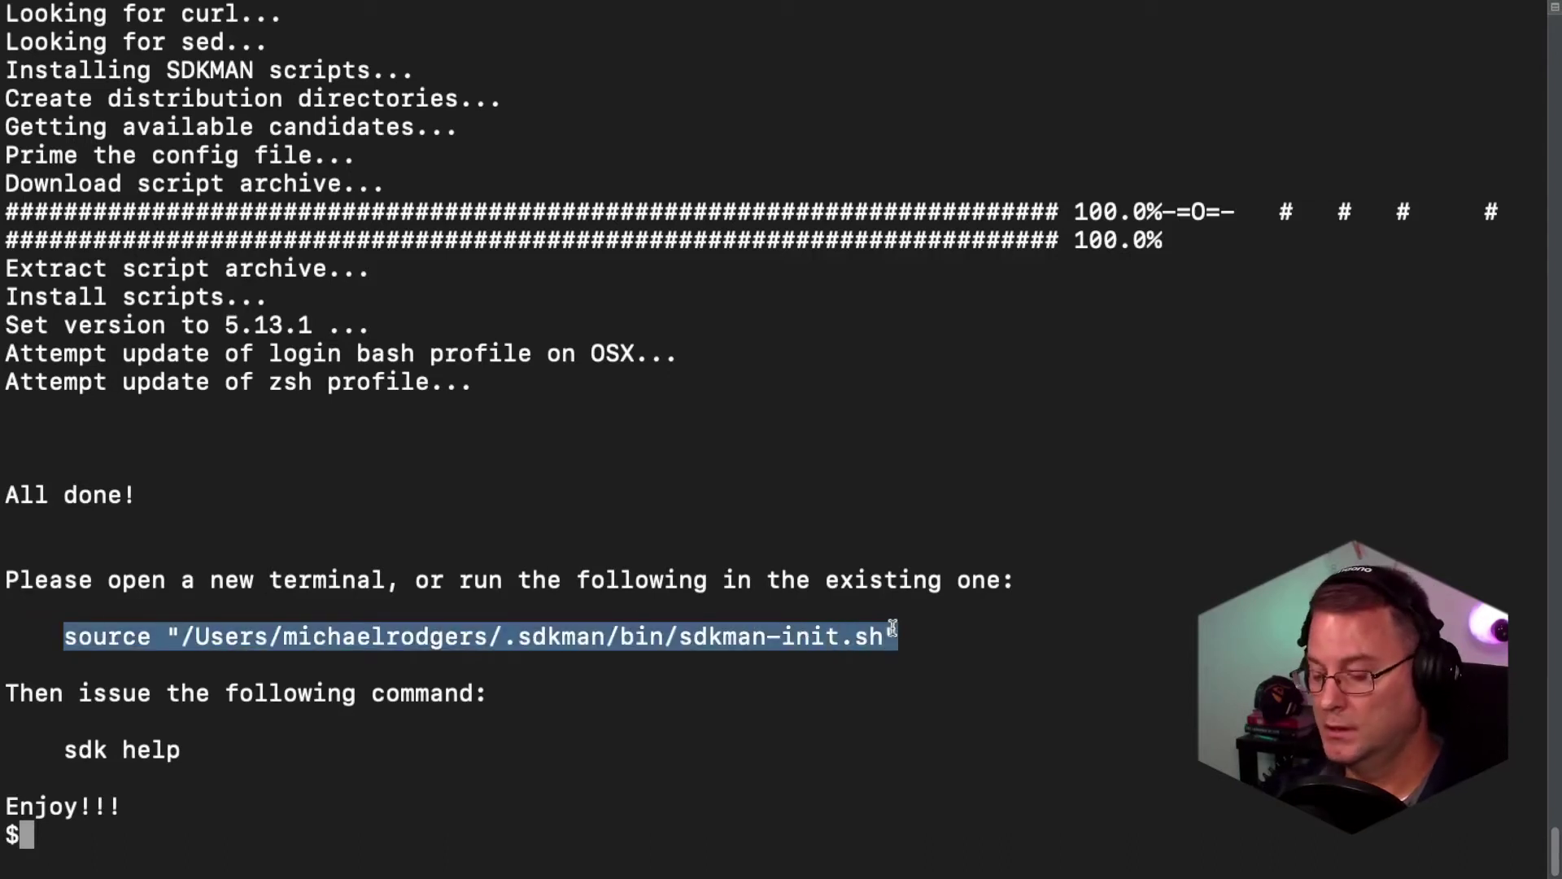
key(super+c)
key(super+v)
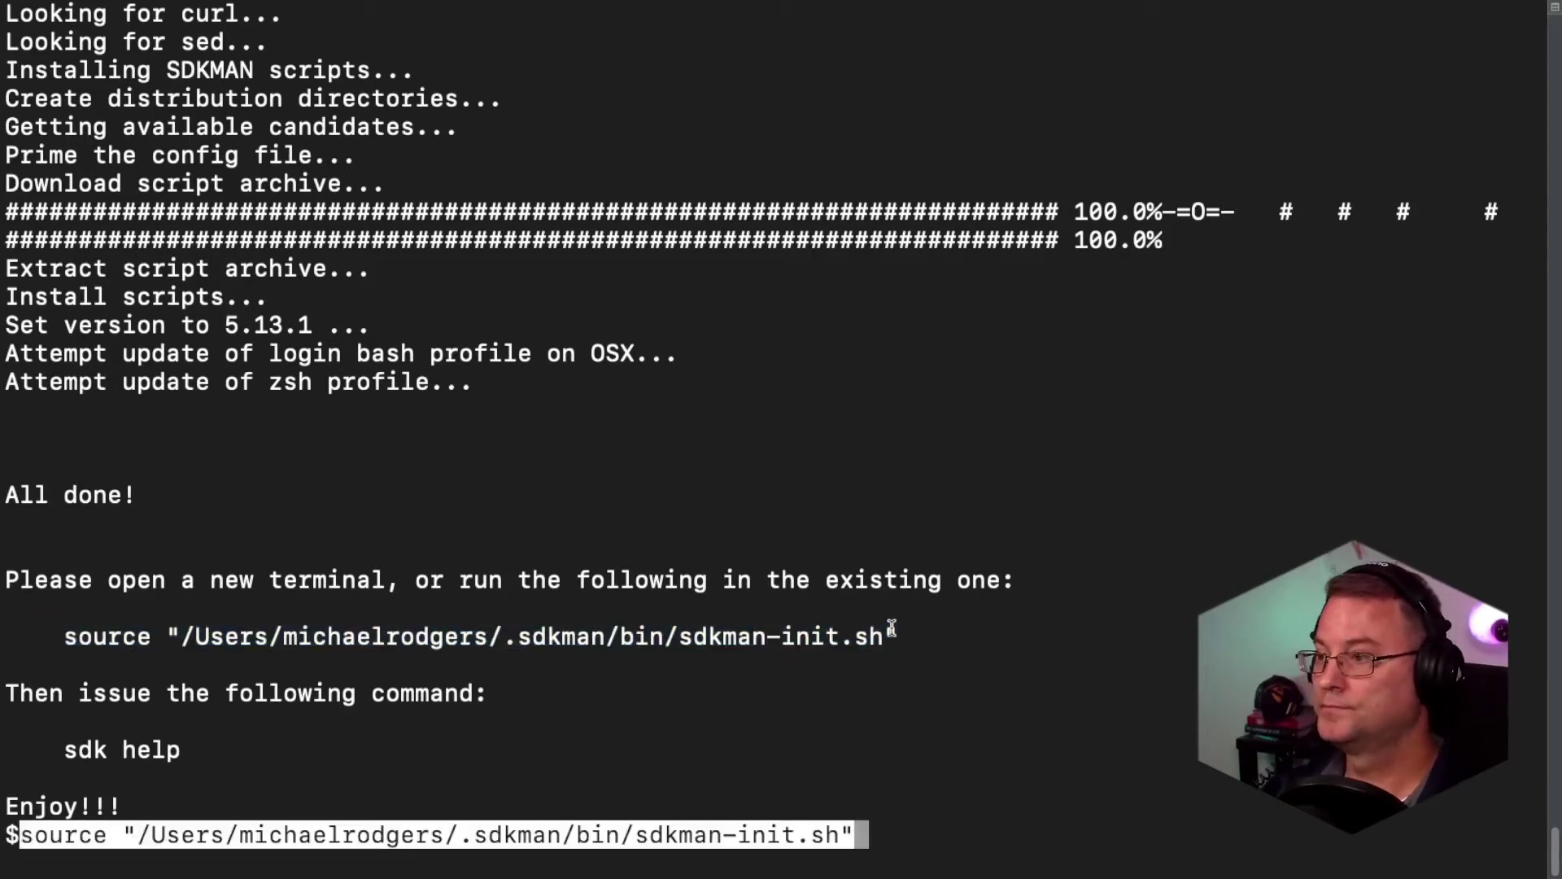
key(Return)
text(clear)
key(Return)
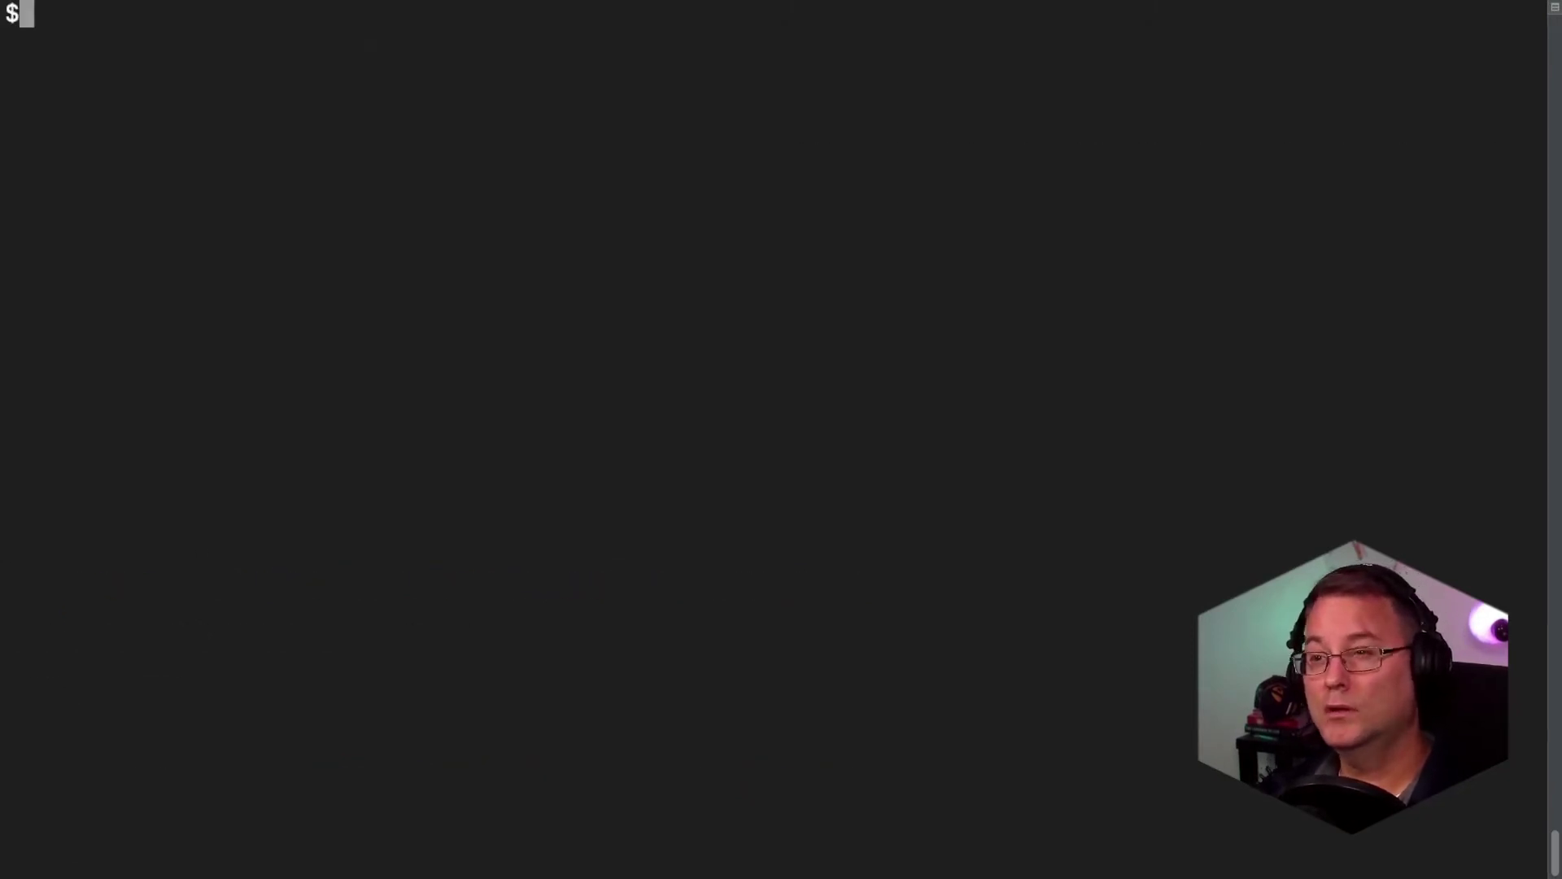
text(sd)
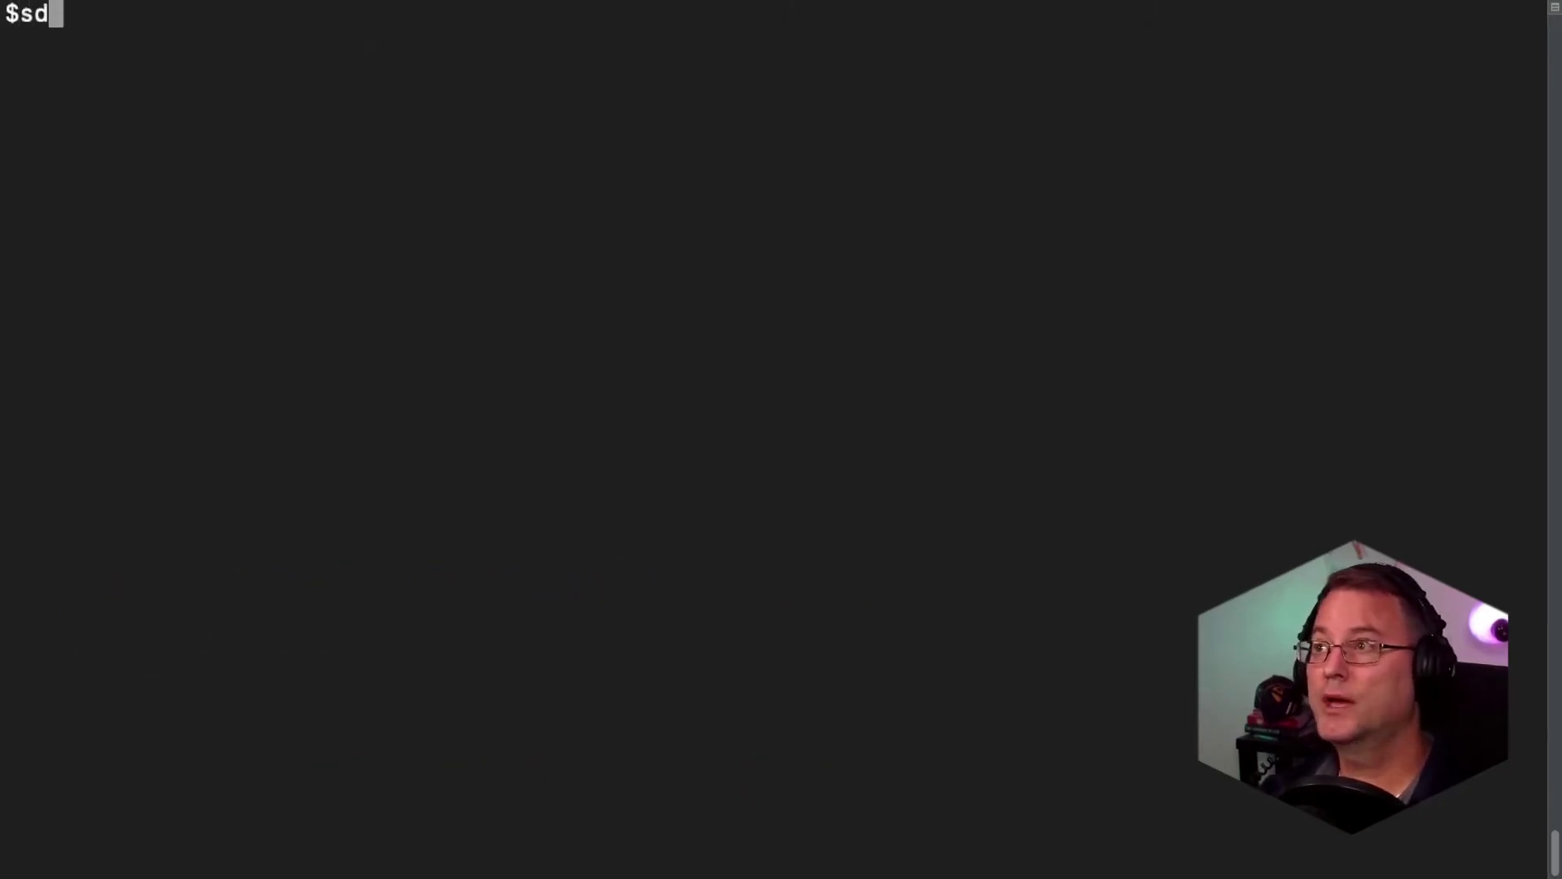
text(k list java)
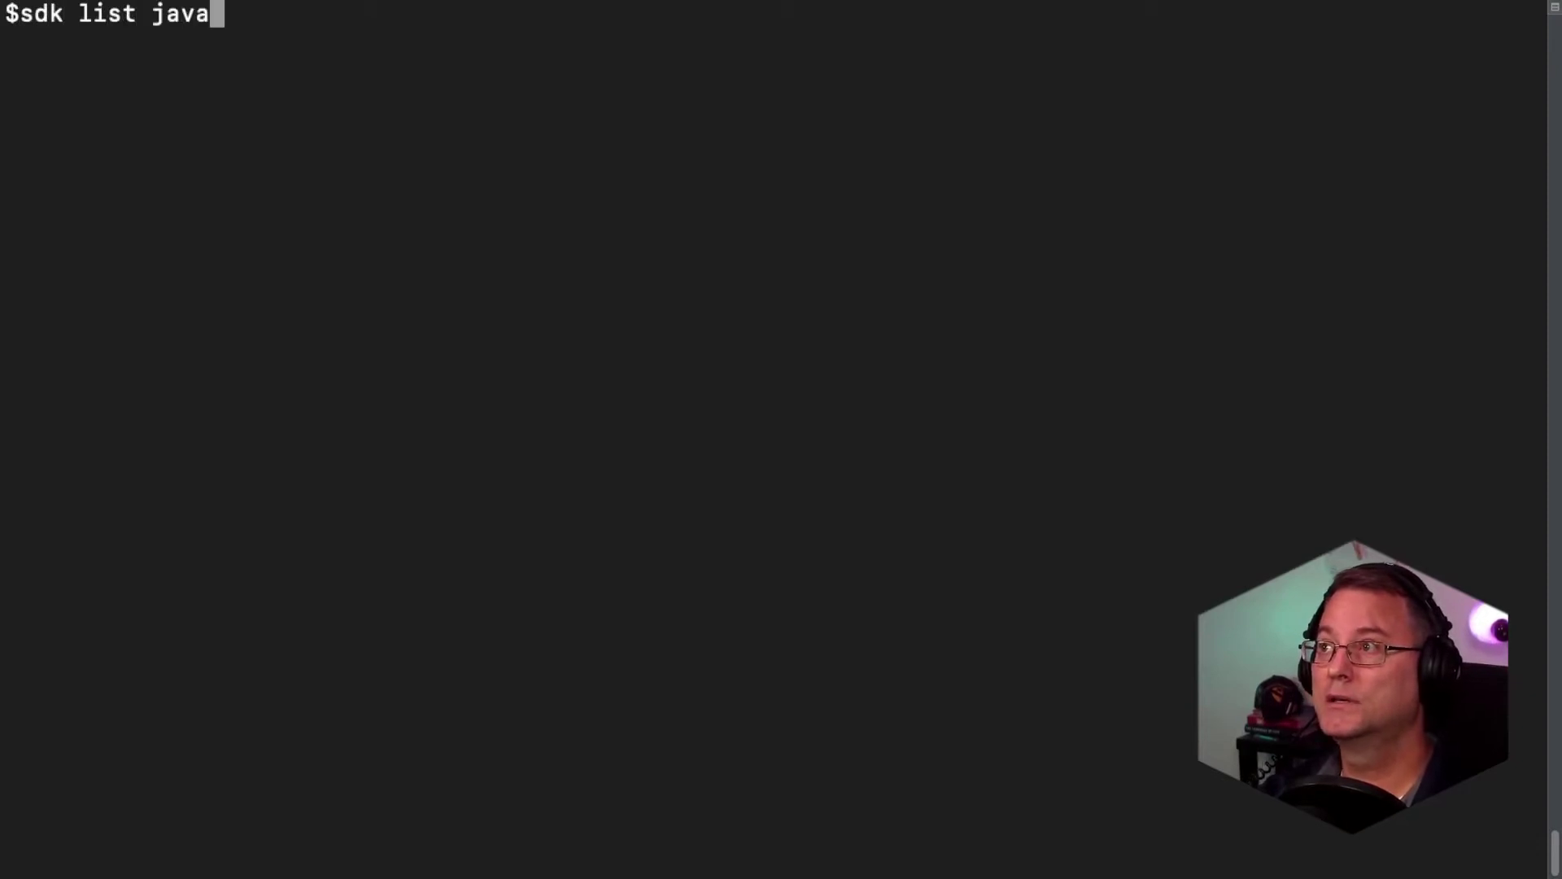
- Run sdk list java, copy the 17.0.1.12.1-amzn identifier, and quit the list
key(Return)
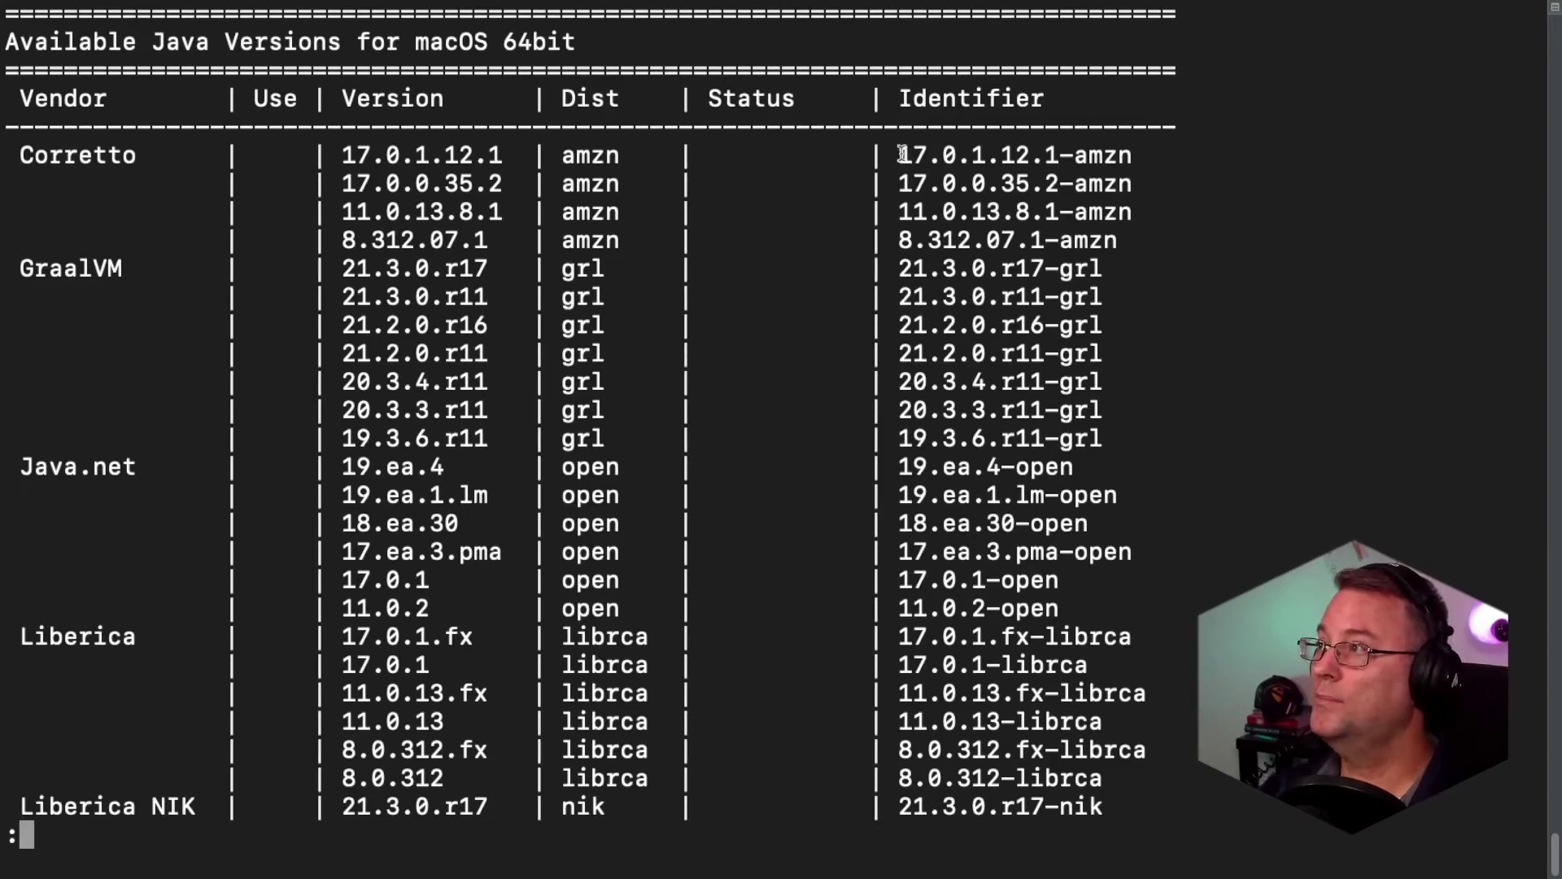
drag(899, 156, 1128, 157)
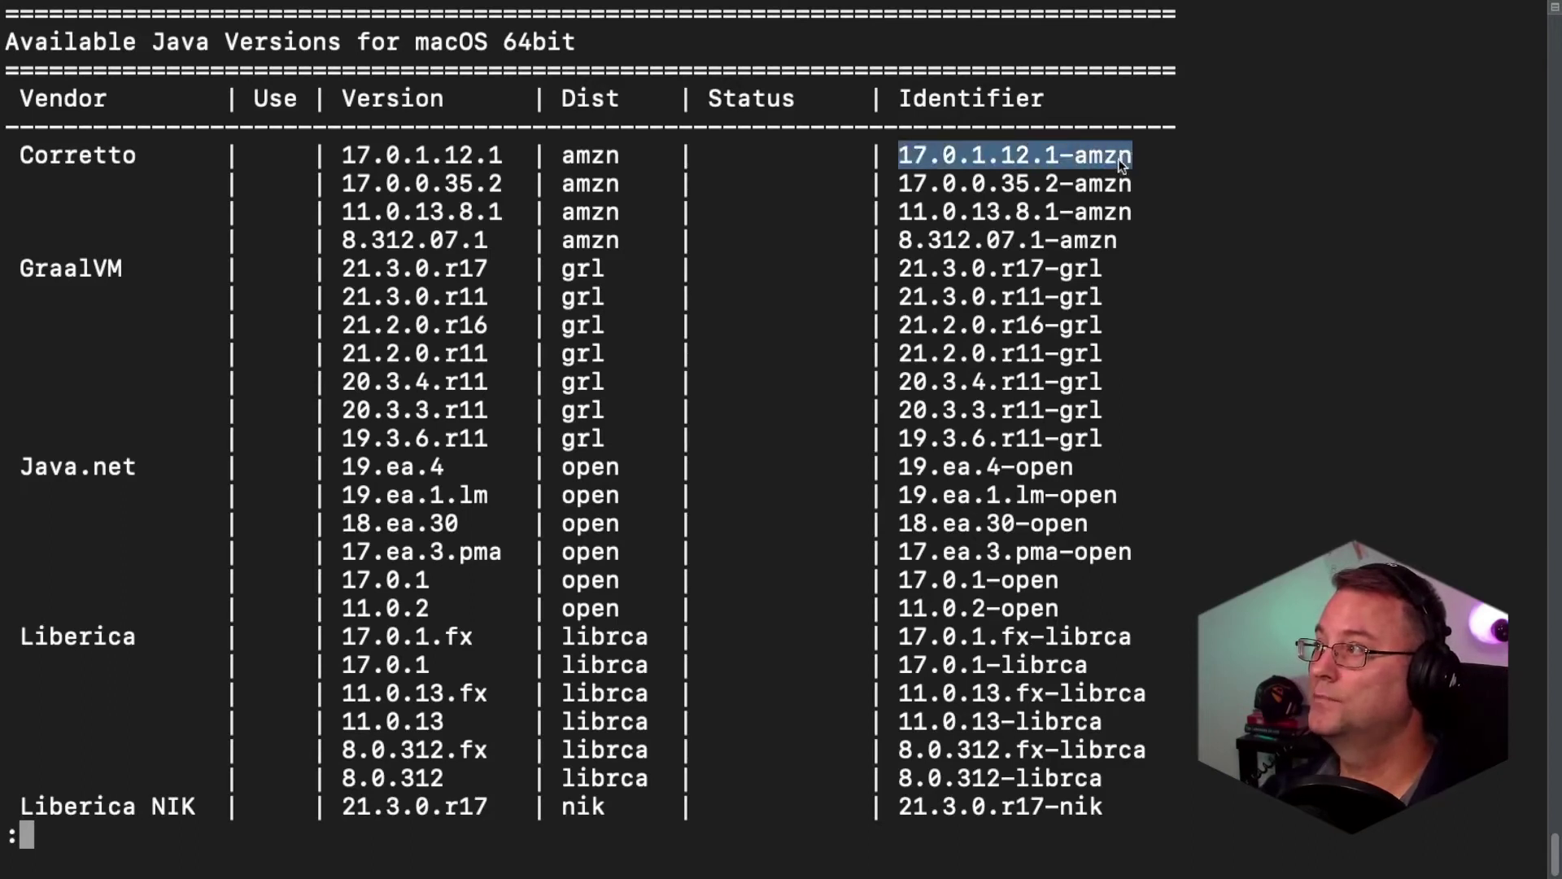
right_click(1121, 157)
click(1149, 266)
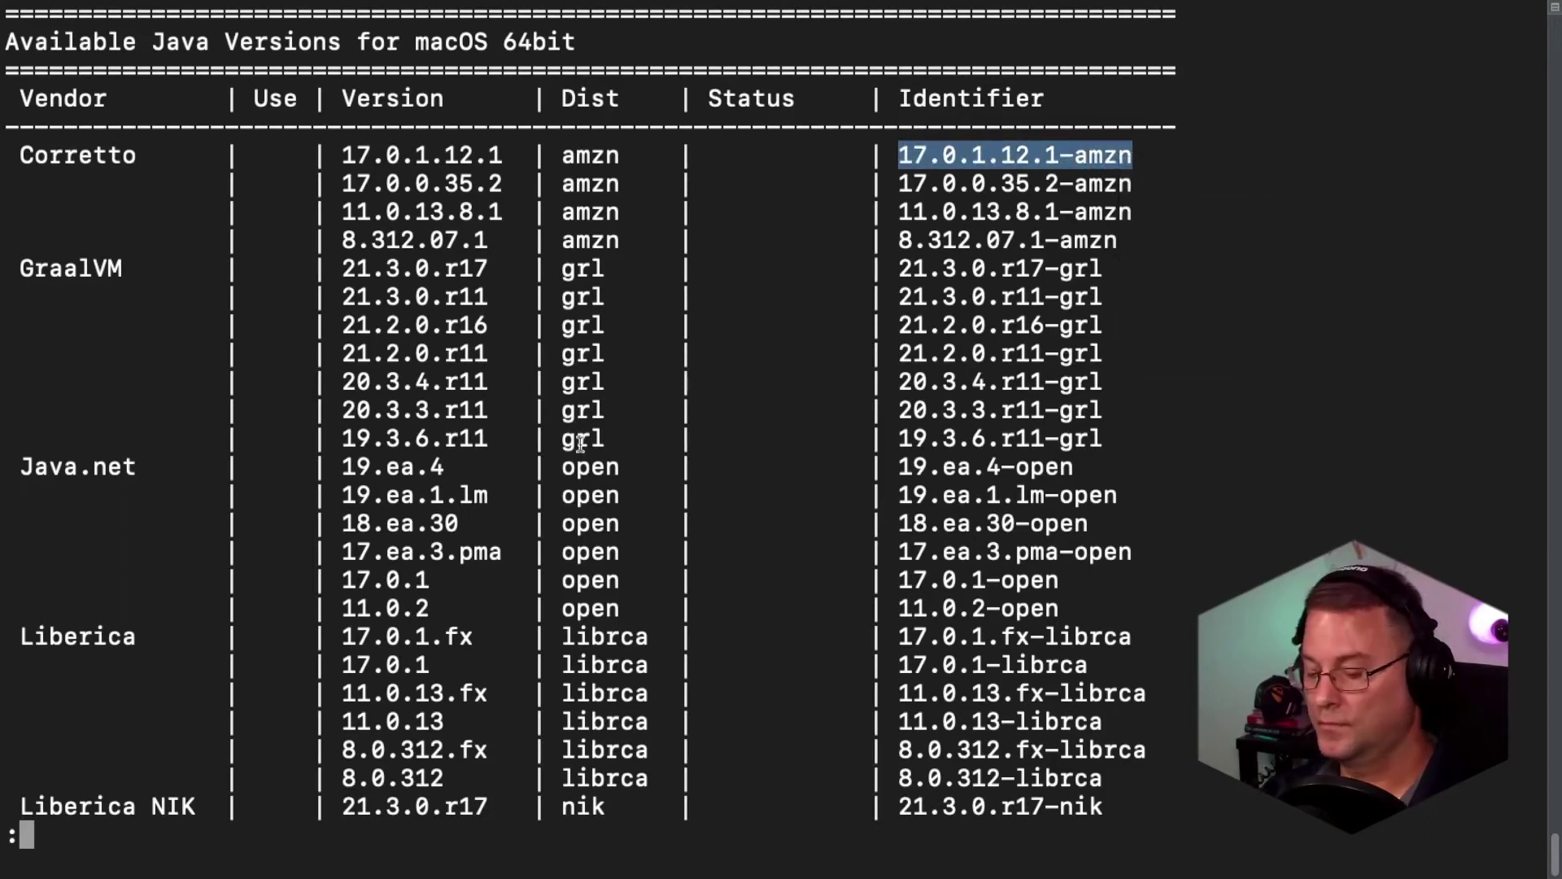
key(q)
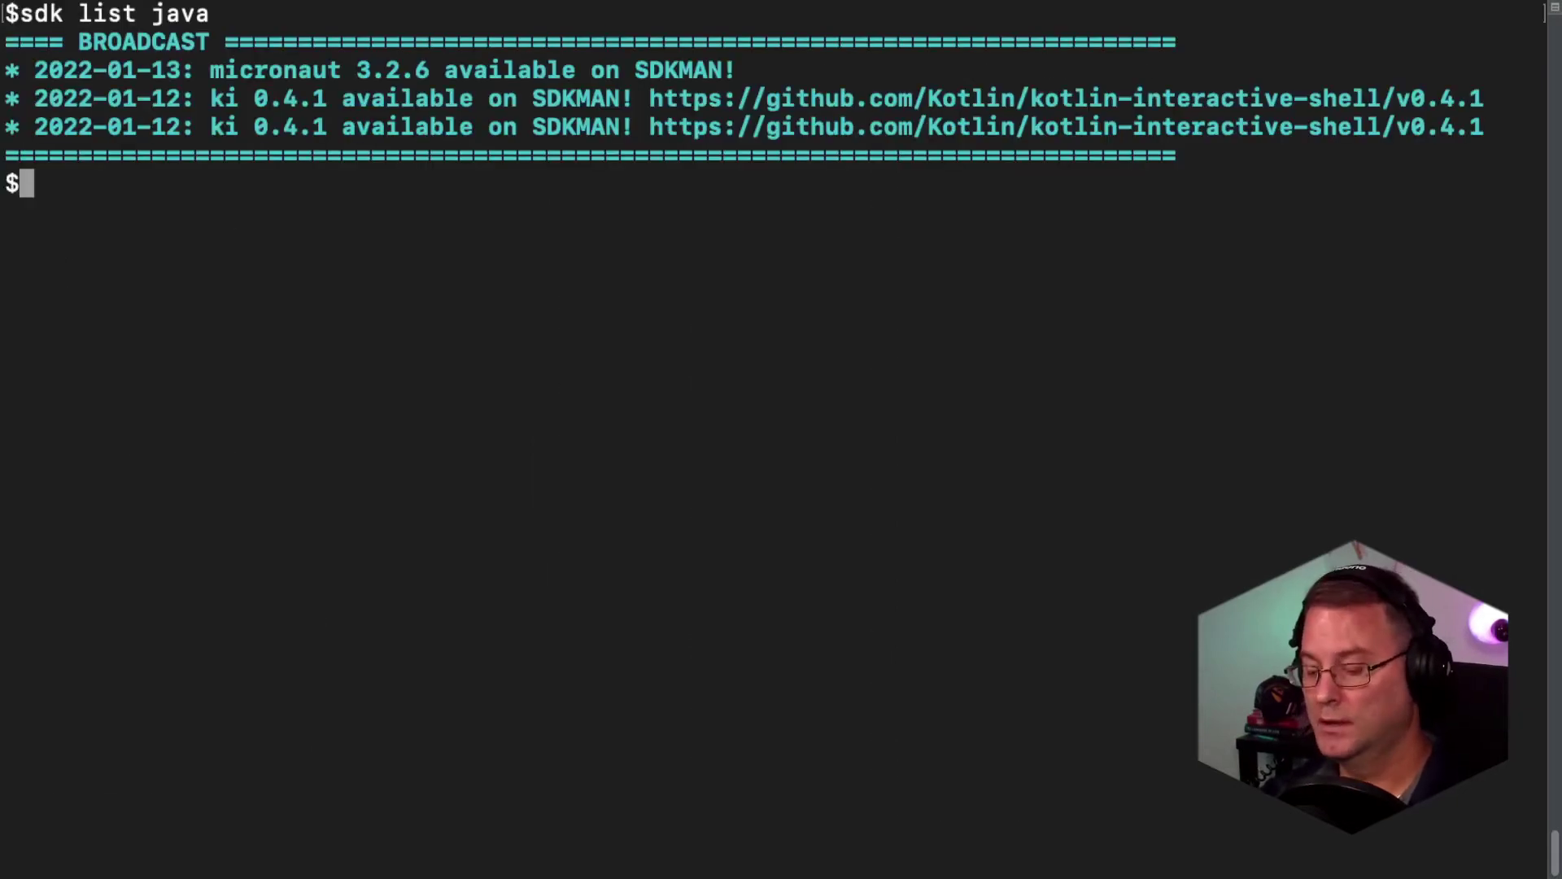
text(sdk)
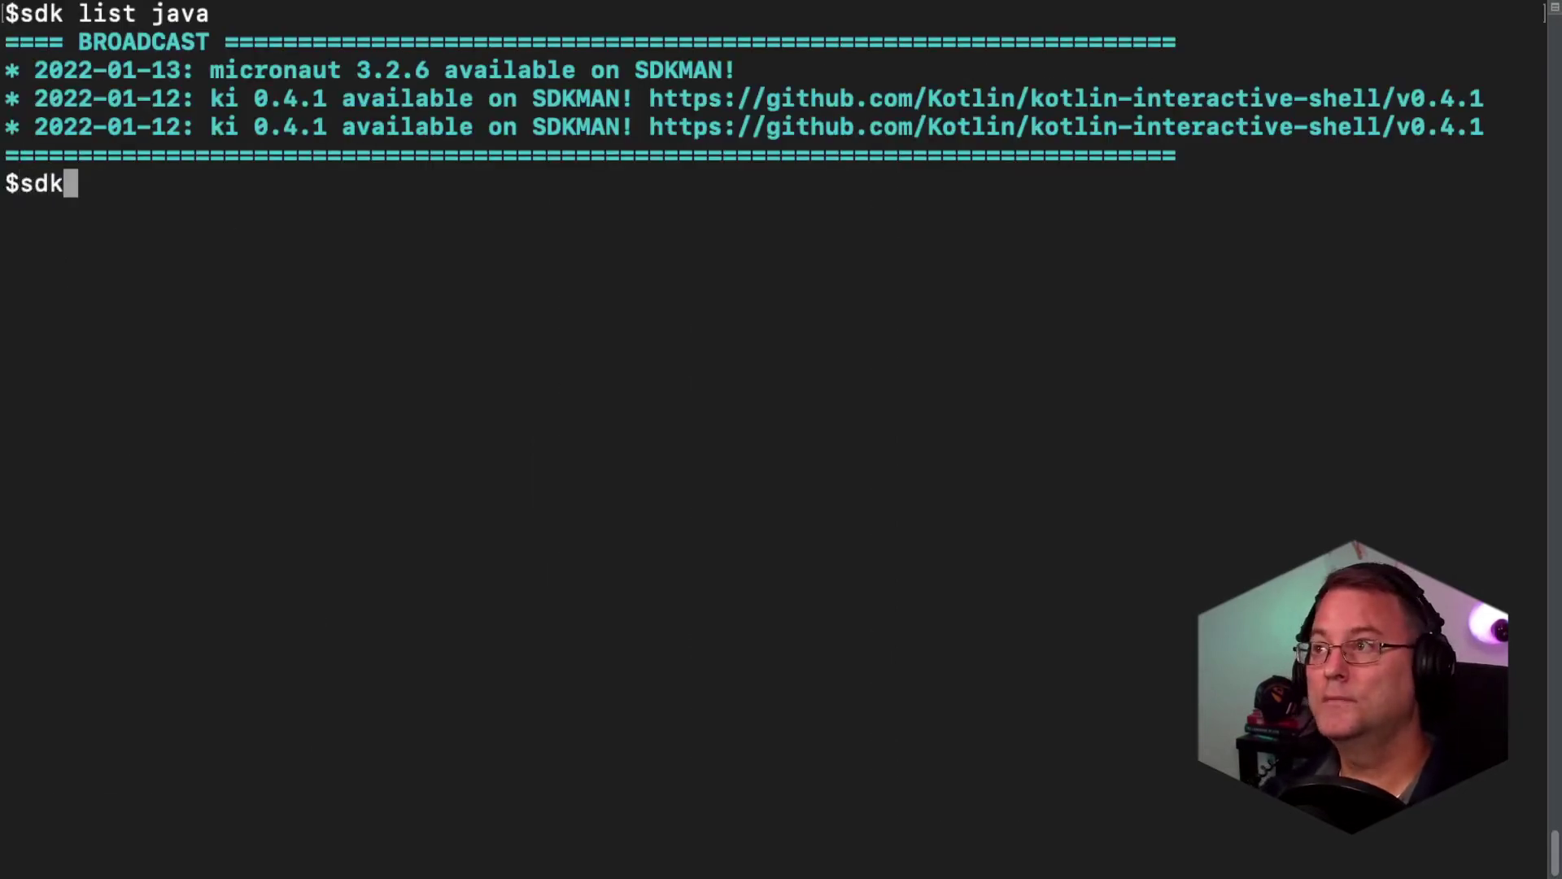
text(i)
- Run sdk install java with the pasted 17.0.1.12.1-amzn identifier
key(BackSpace)
text(instal)
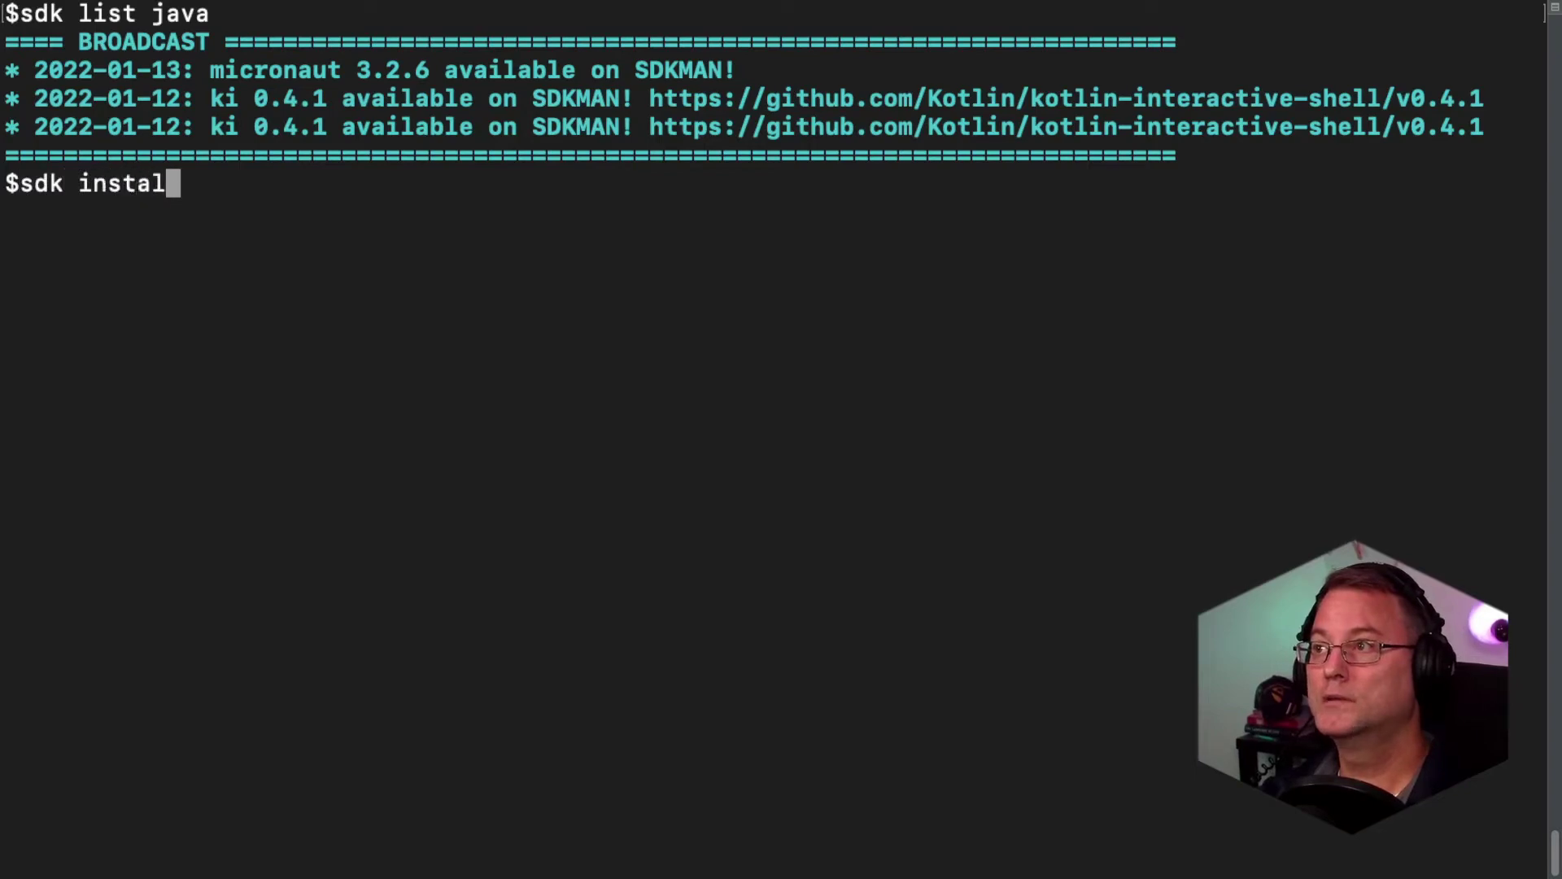
text(l java)
key(ctrl+v)
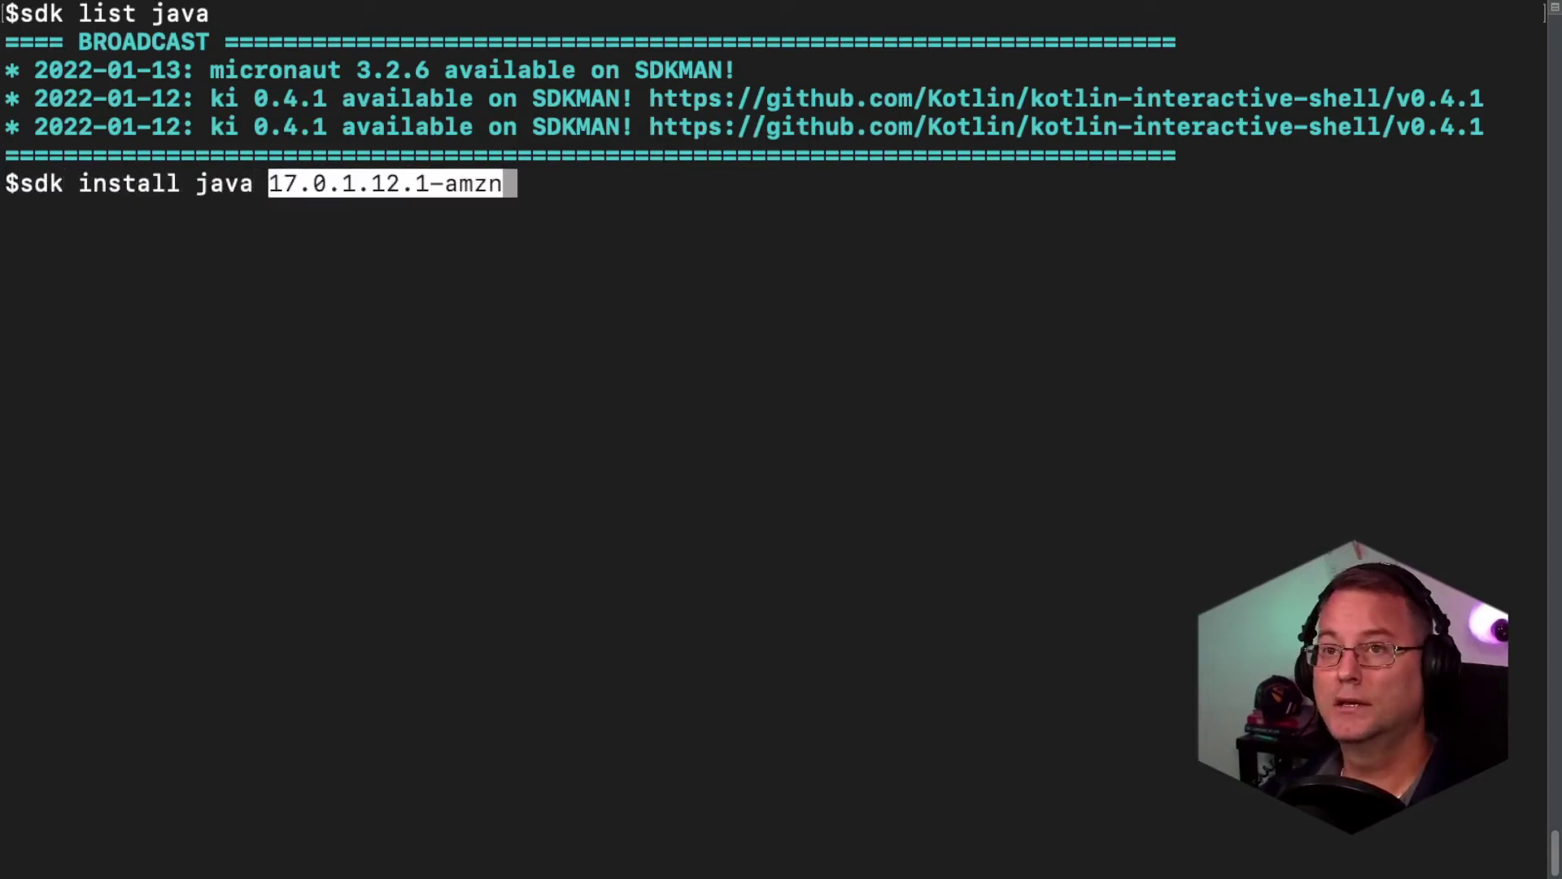
key(Return)
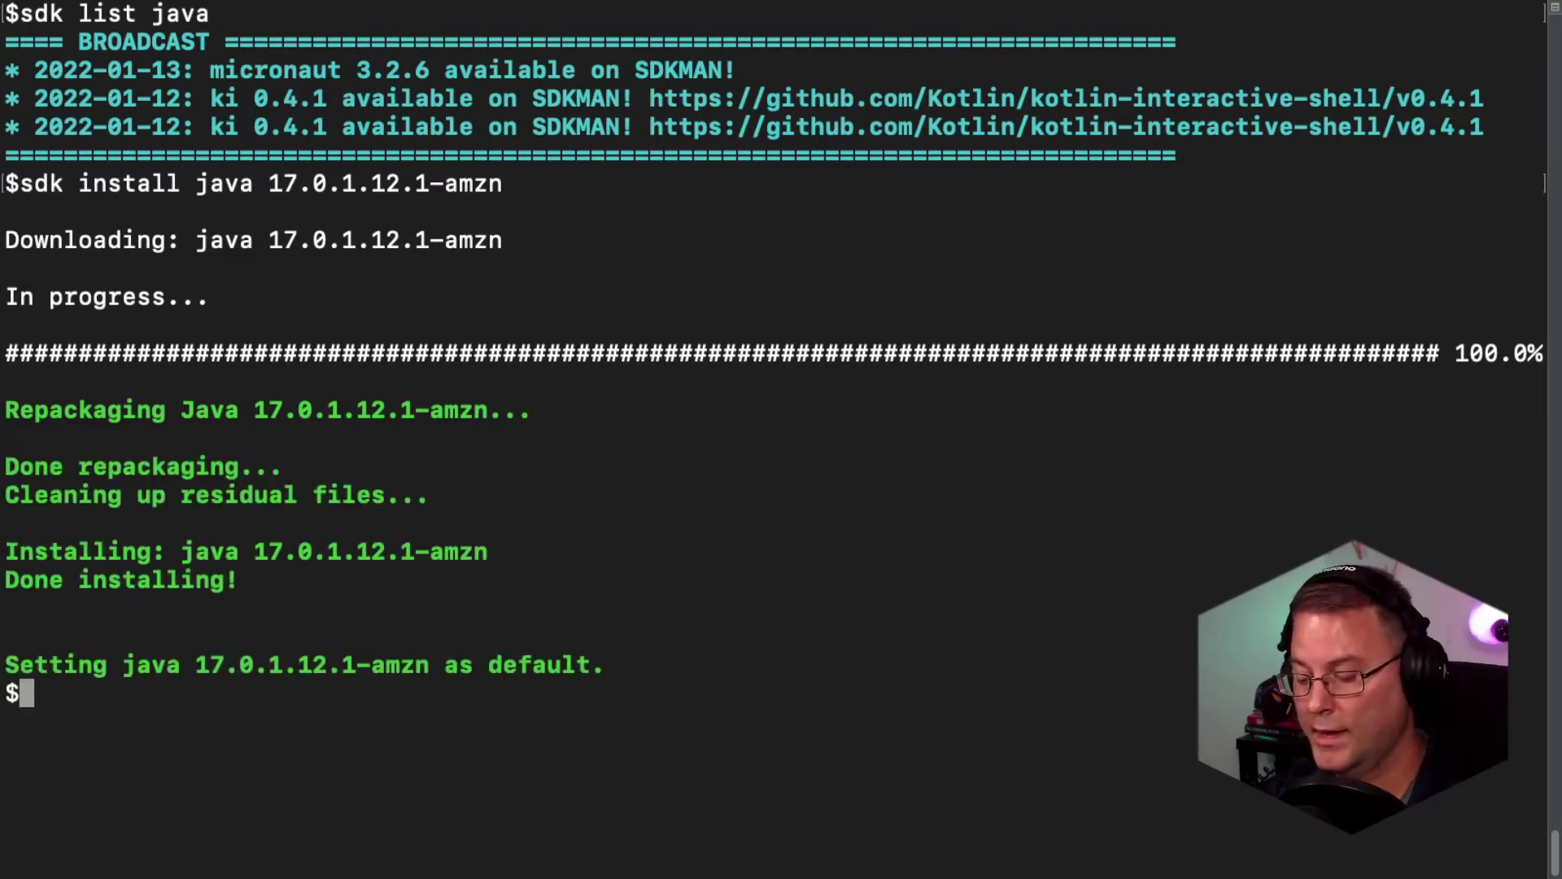
text(java -)
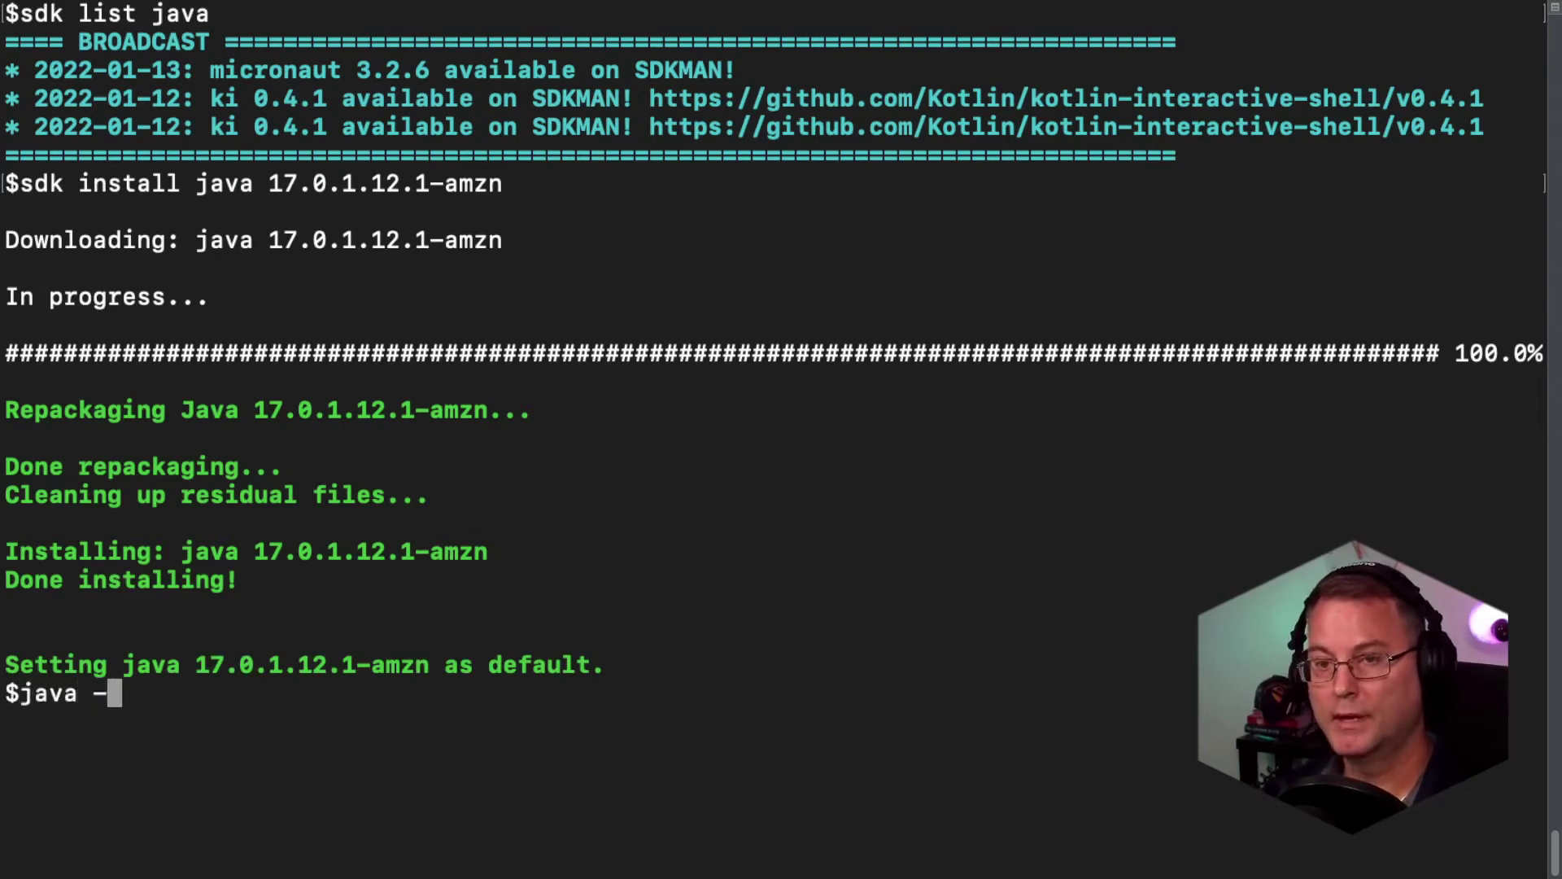
text(version)
- Run java -version to show OpenJDK 17.0.1 Corretto as active
key(Return)
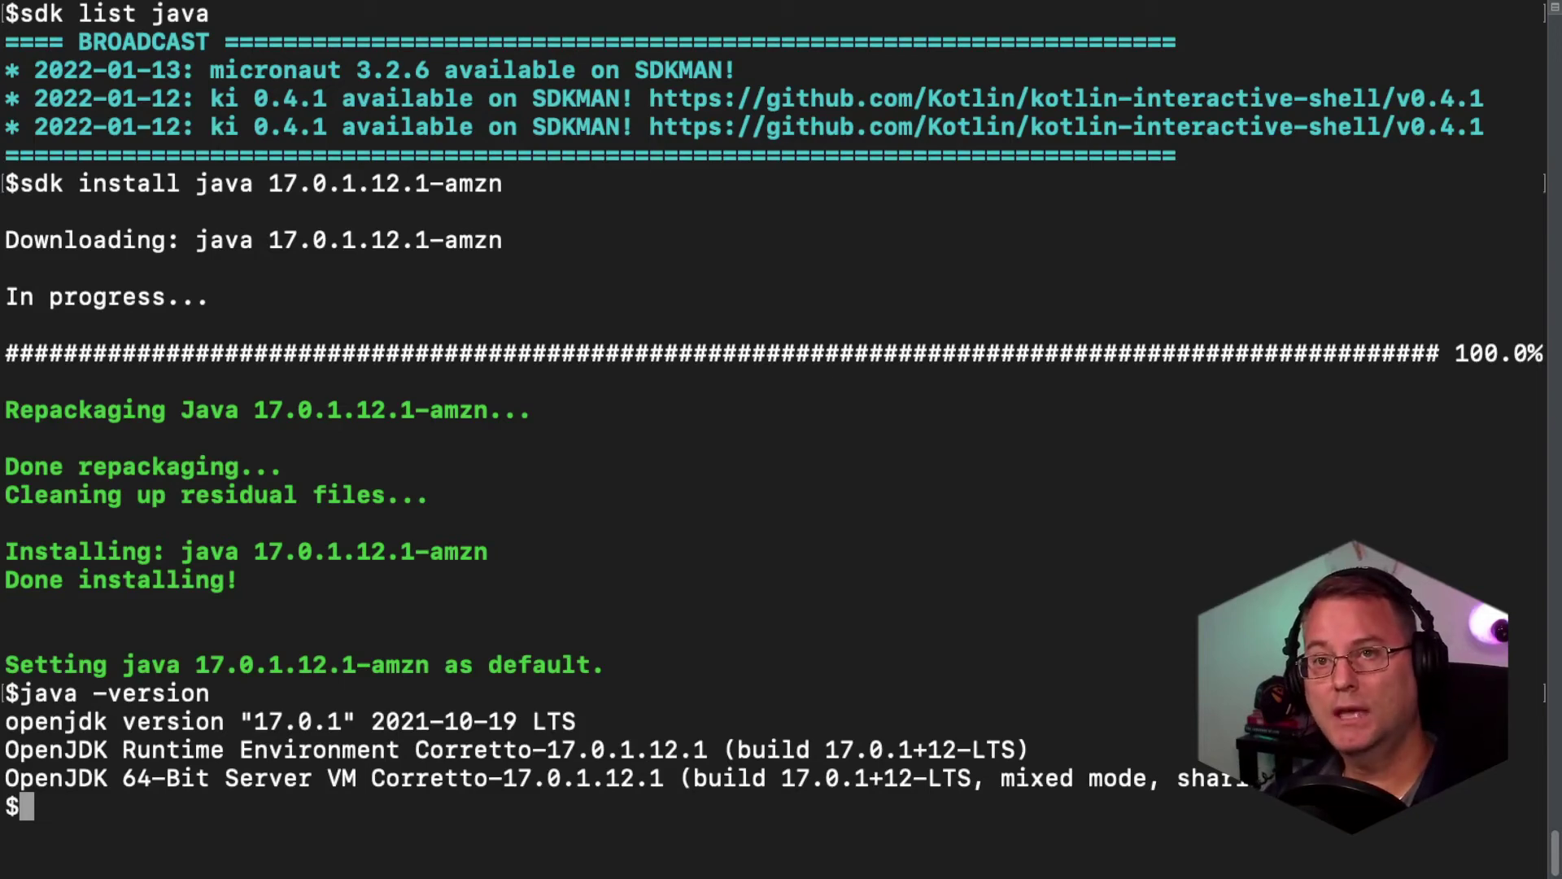
text(sdk )
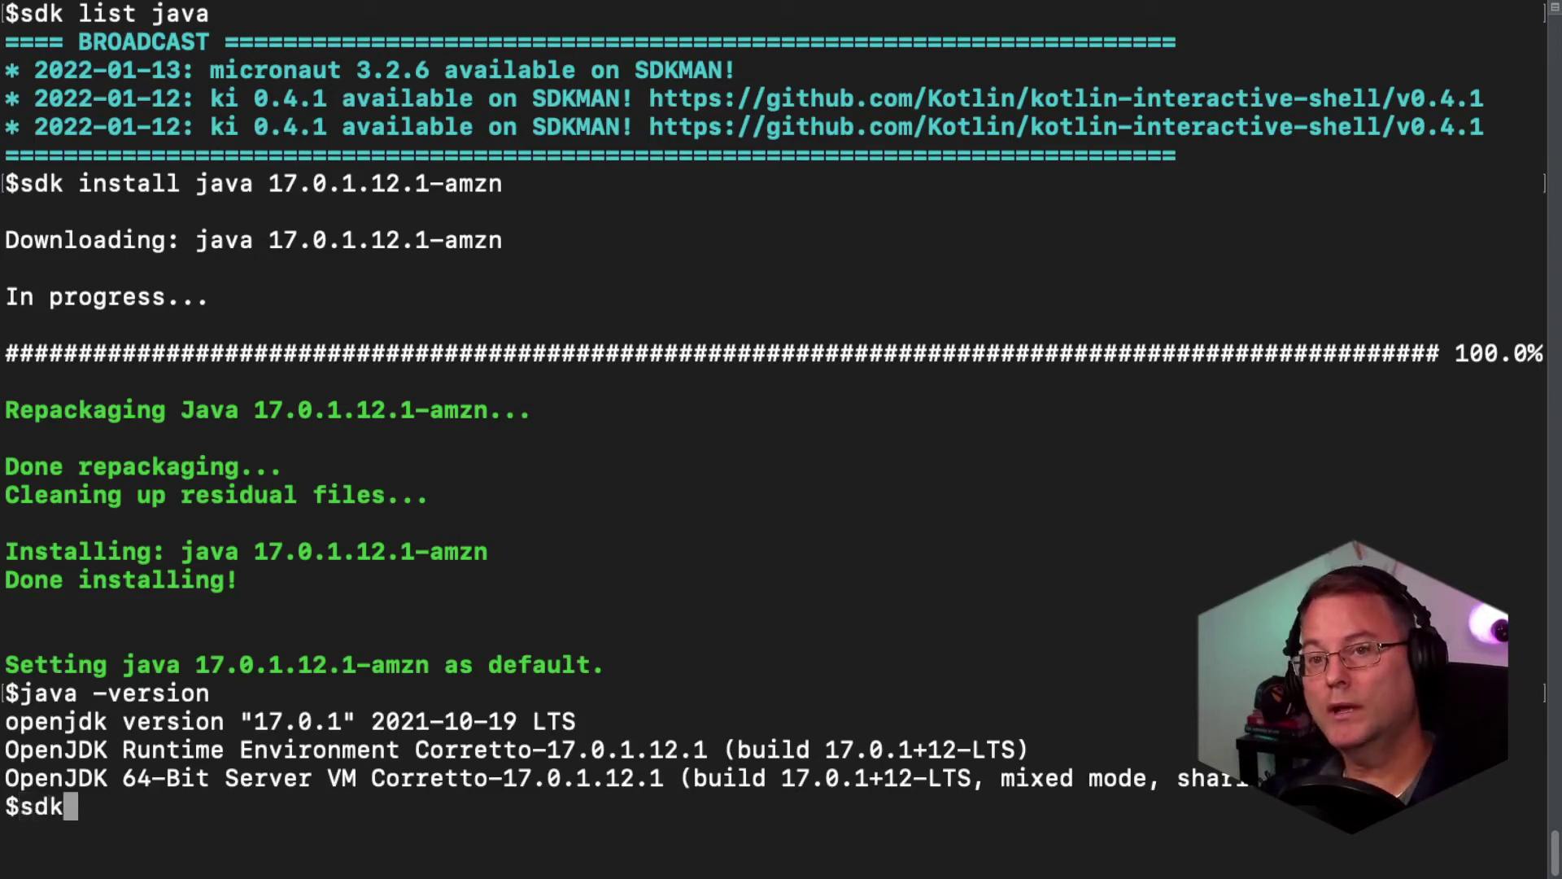
text(l)
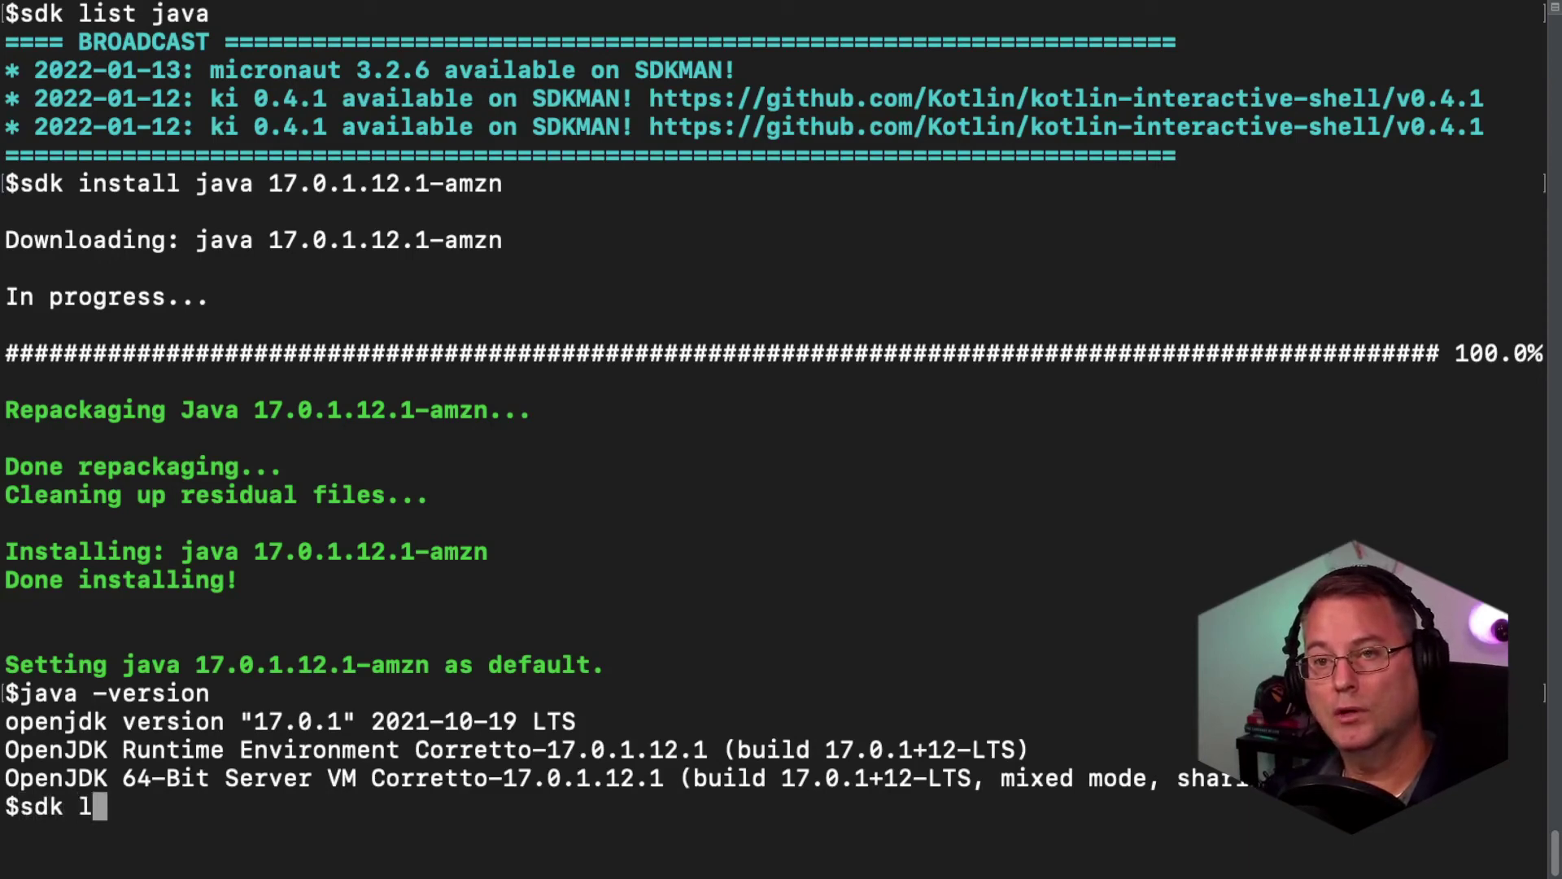
text(ist java)
- Rerun sdk list java, check Corretto 17.0.1.12.1 is installed and in use, then quit
key(Return)
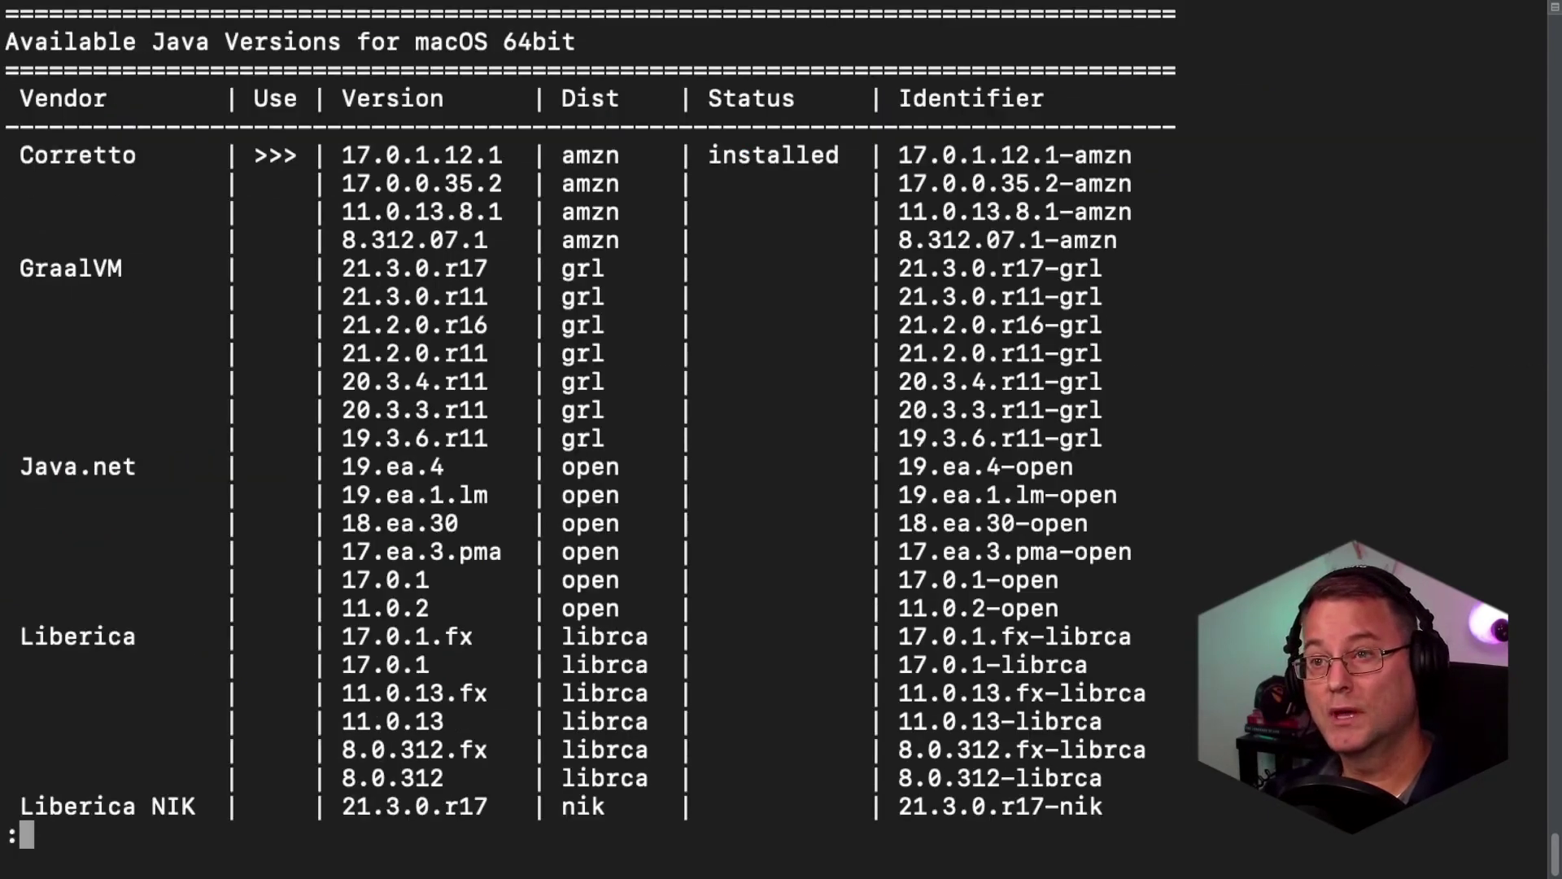
scroll(732, 440, down, 1)
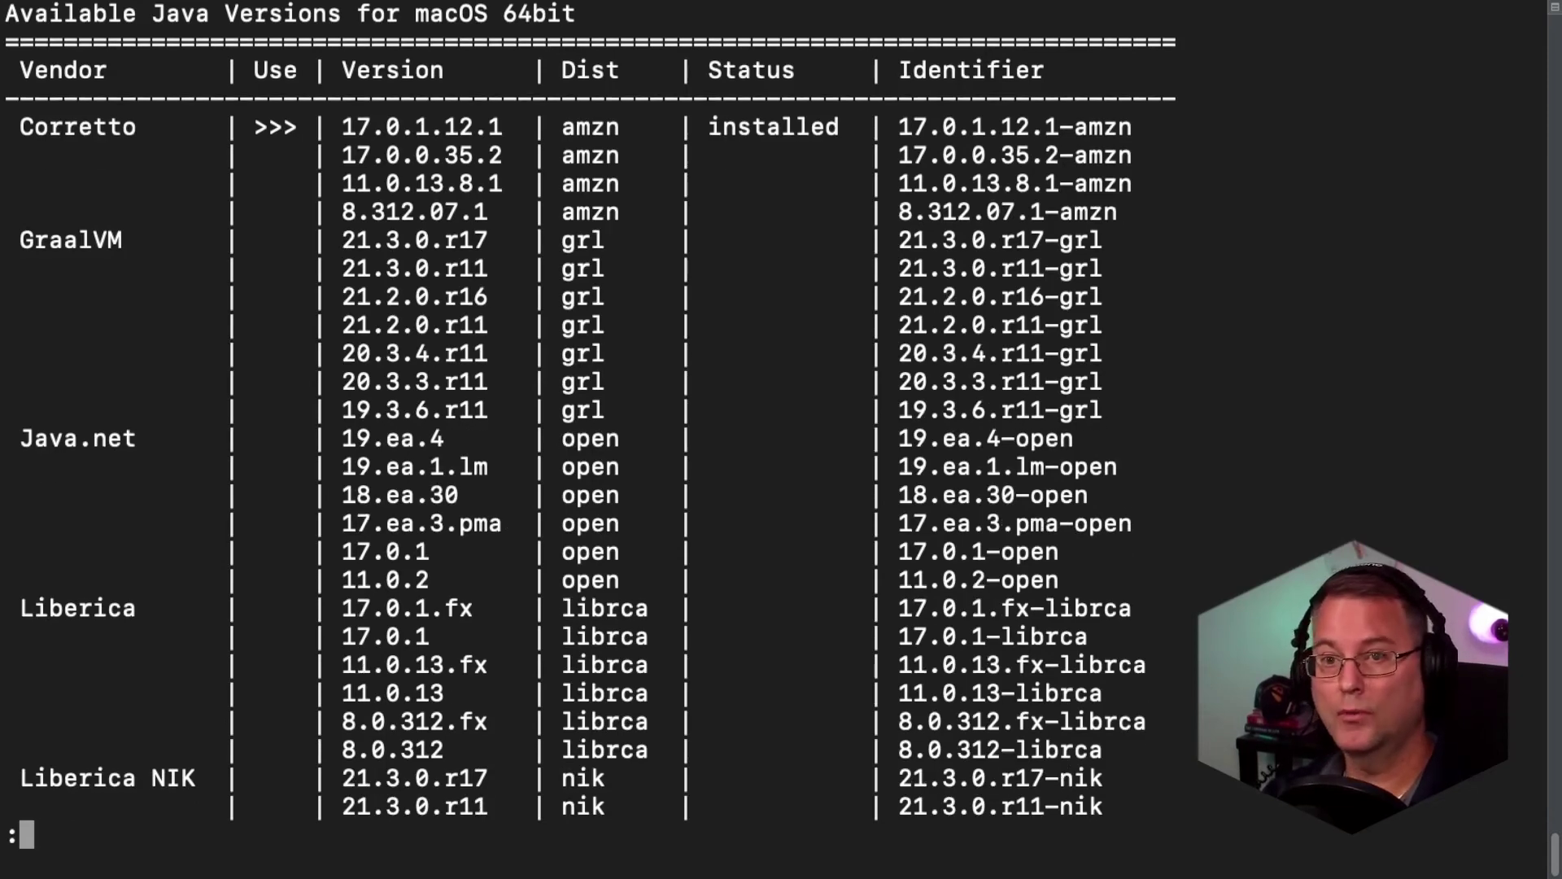
scroll(734, 440, down, 4)
scroll(733, 439, down, 5)
key(q)
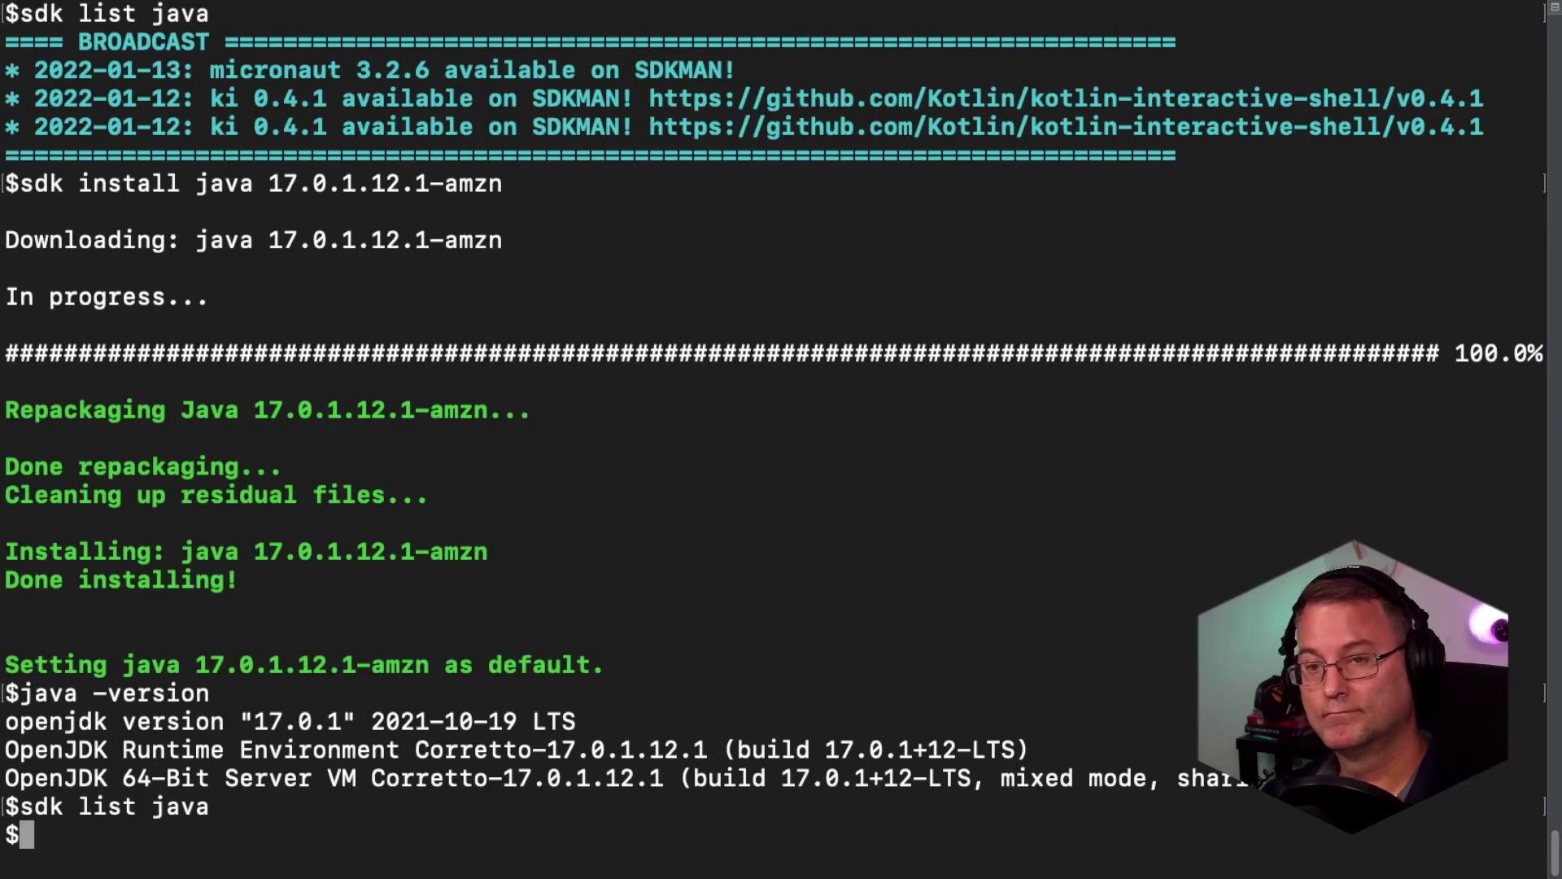